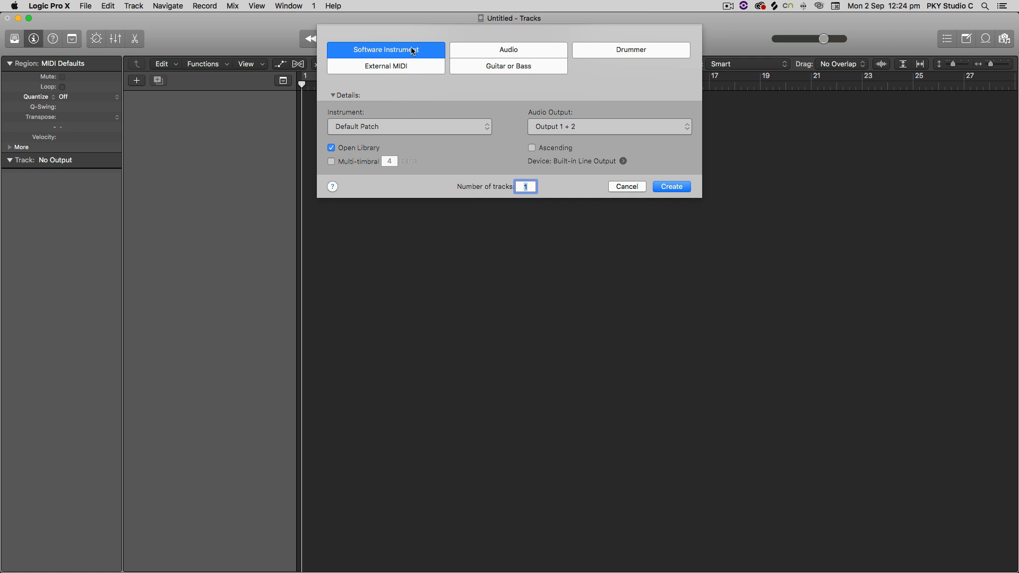
Create a Drummer track in the Rock genre and enlarge the track's height
{"action": "left_click", "coordinate": [499, 53]}
{"action": "left_click", "coordinate": [608, 51]}
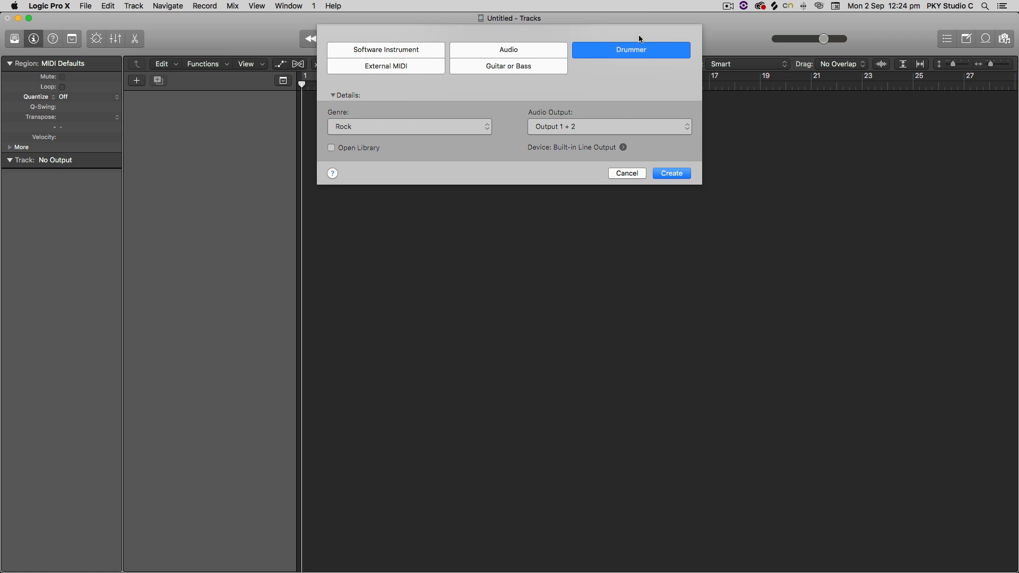
{"action": "left_click", "coordinate": [685, 174]}
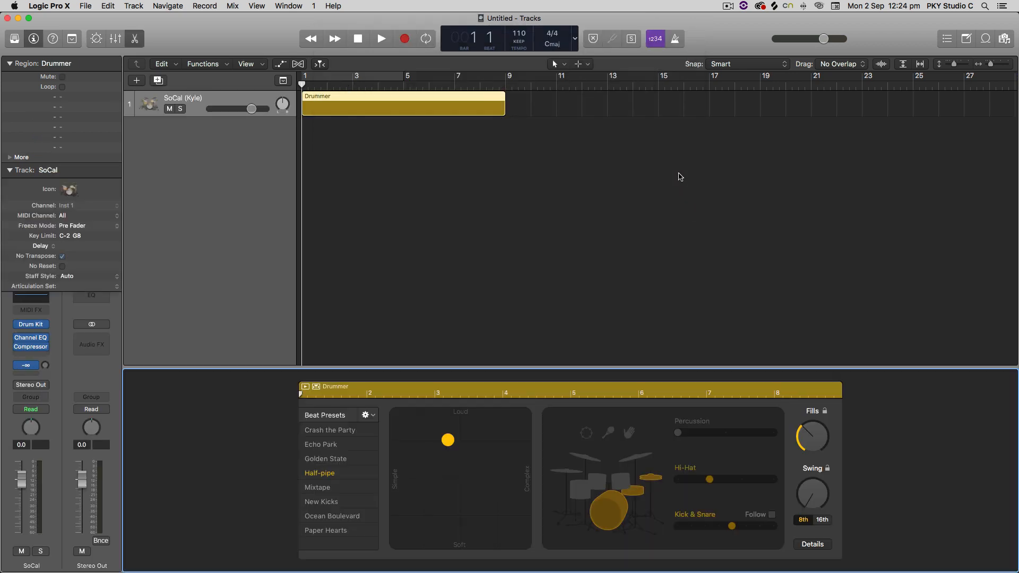
{"action": "left_click_drag", "start_coordinate": [215, 118], "coordinate": [215, 177]}
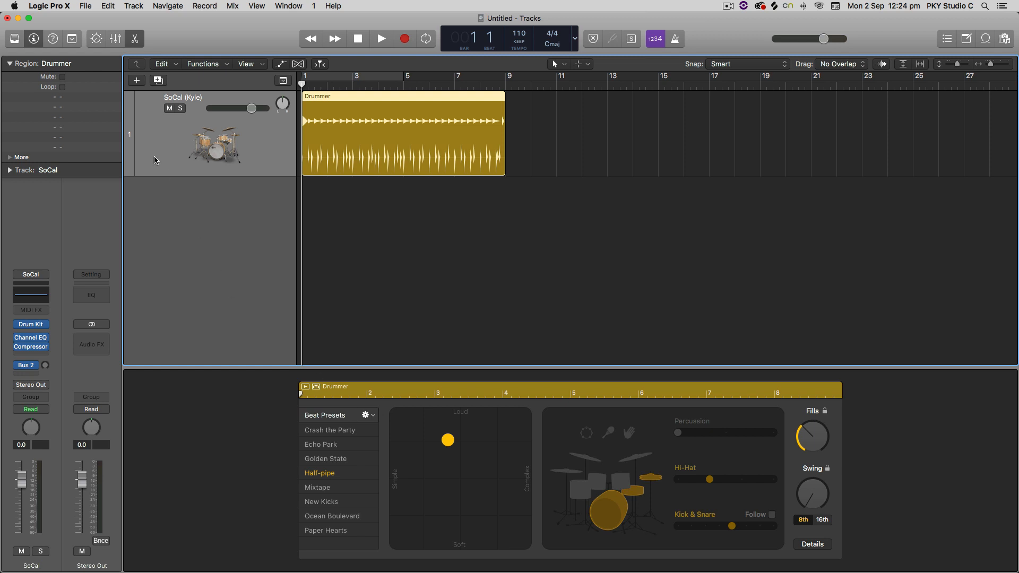
Browse the drummer genres in the Library and assign the Songwriter drummer Levi - Funky Songwriter to the track
{"action": "left_click", "coordinate": [17, 41]}
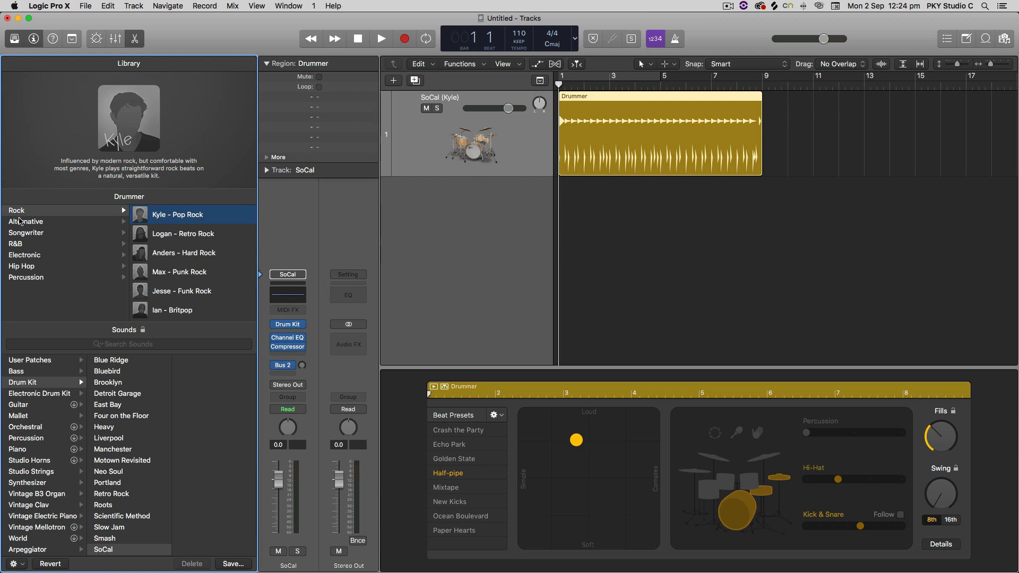
{"action": "left_click", "coordinate": [20, 221]}
{"action": "left_click", "coordinate": [34, 232]}
{"action": "left_click", "coordinate": [36, 245]}
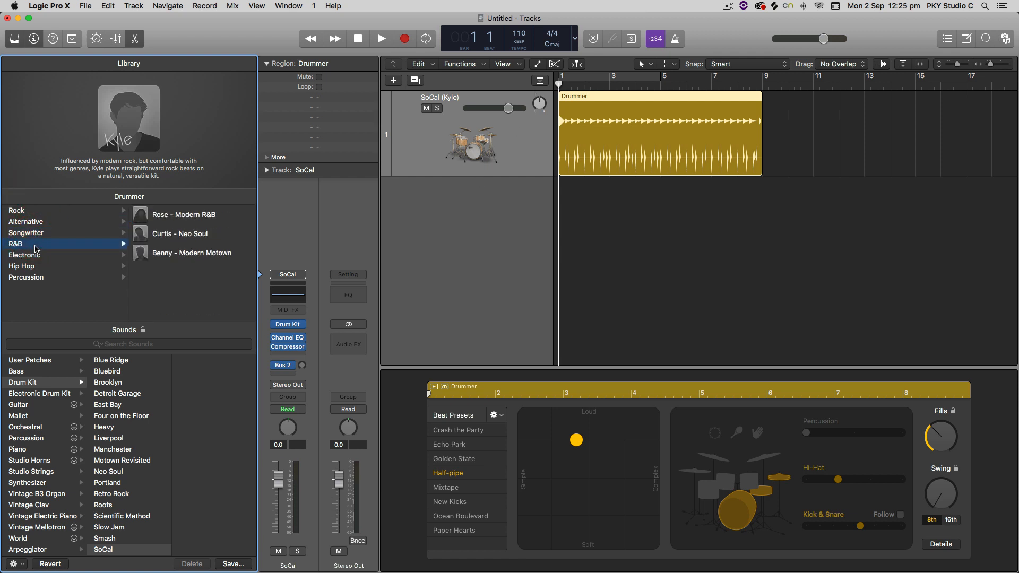
{"action": "left_click", "coordinate": [31, 233]}
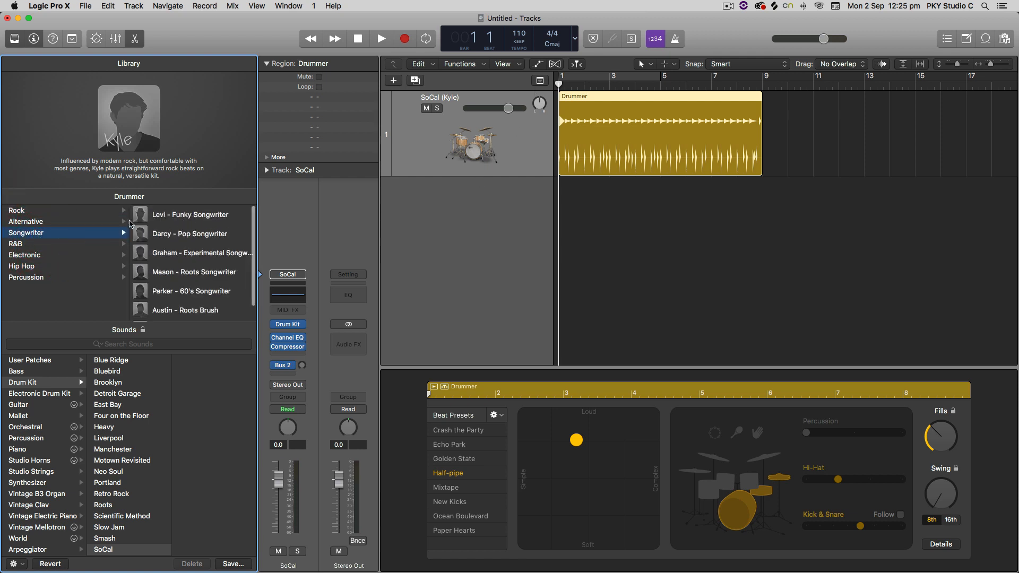
{"action": "left_click", "coordinate": [80, 222]}
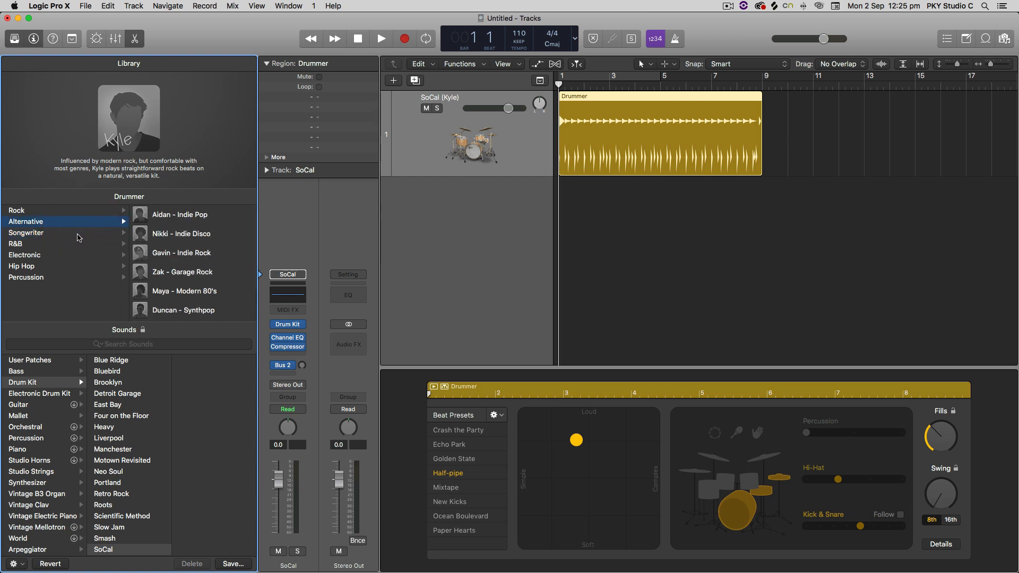
{"action": "left_click", "coordinate": [79, 234]}
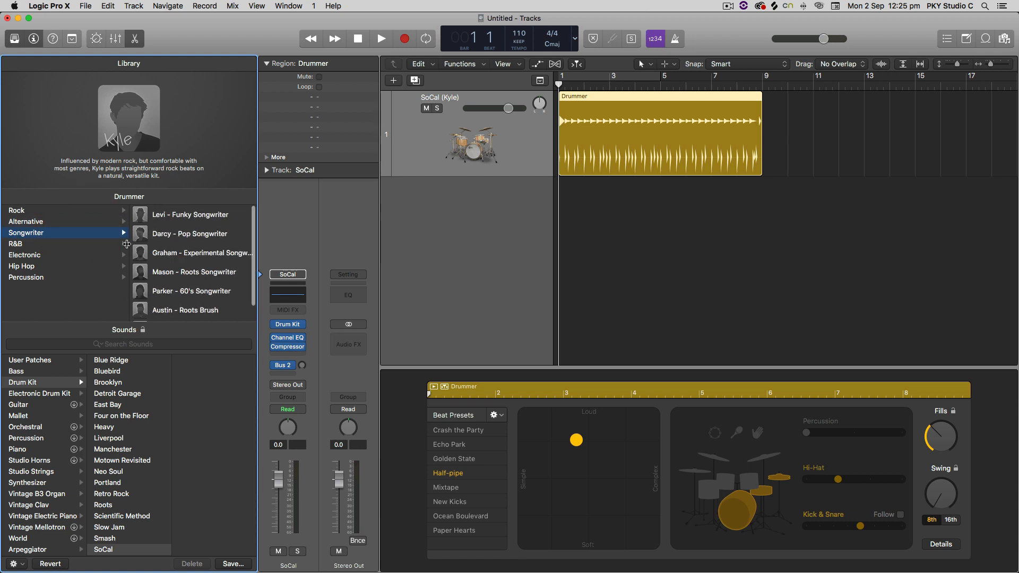
{"action": "left_click", "coordinate": [180, 217]}
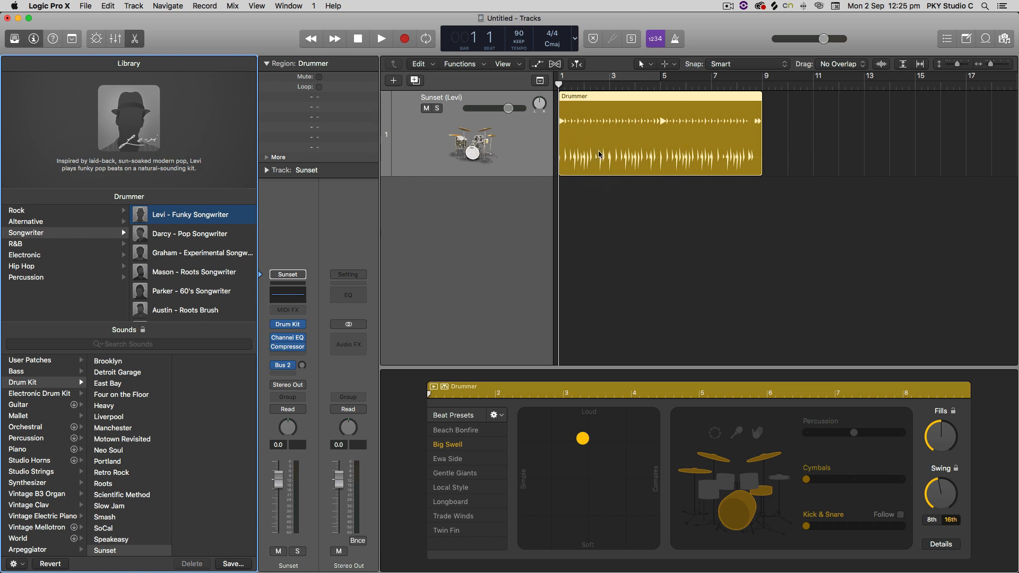
Play the Drummer region while making its beat softer, and set the Cymbals and Kick & Snare patterns to about mid-range variations
{"action": "left_click", "coordinate": [638, 110]}
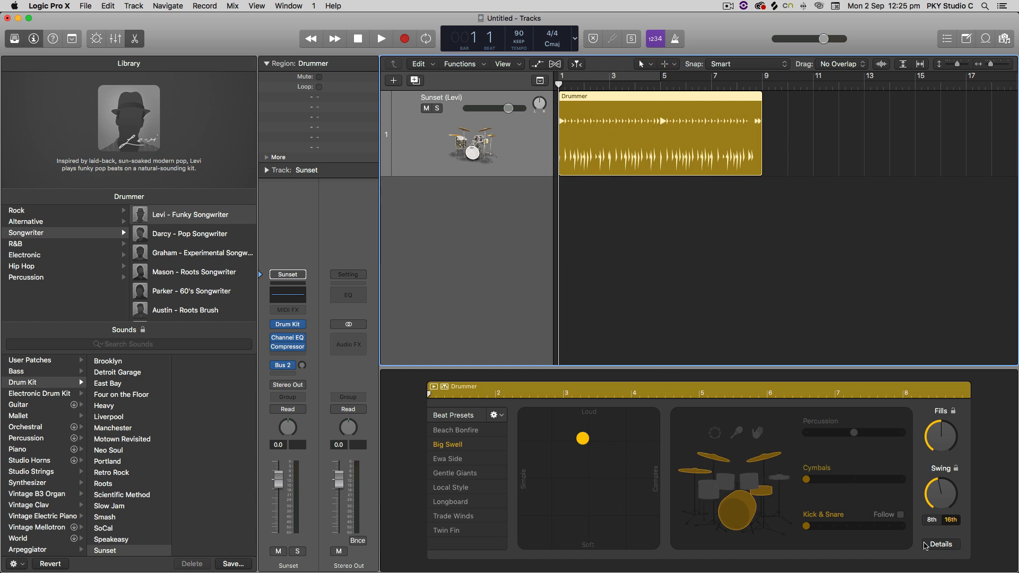
{"action": "key", "text": "space"}
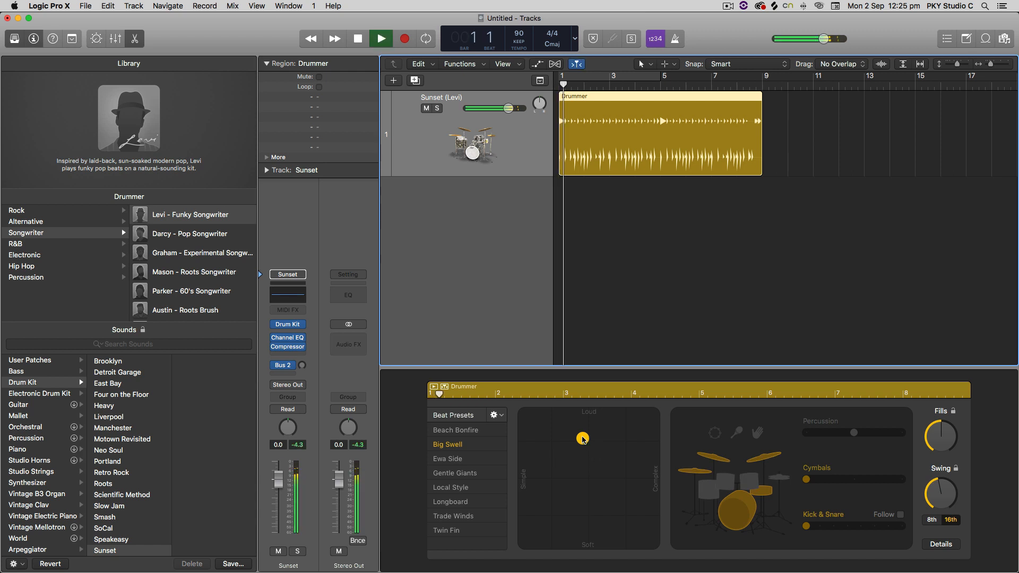
{"action": "left_click_drag", "start_coordinate": [582, 439], "coordinate": [611, 473]}
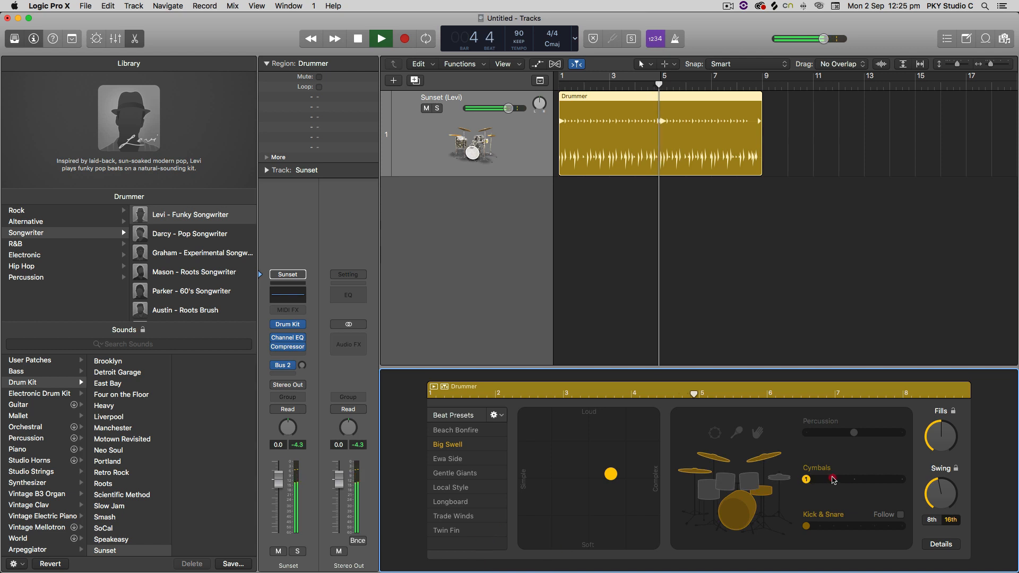
{"action": "left_click_drag", "start_coordinate": [833, 480], "coordinate": [854, 480]}
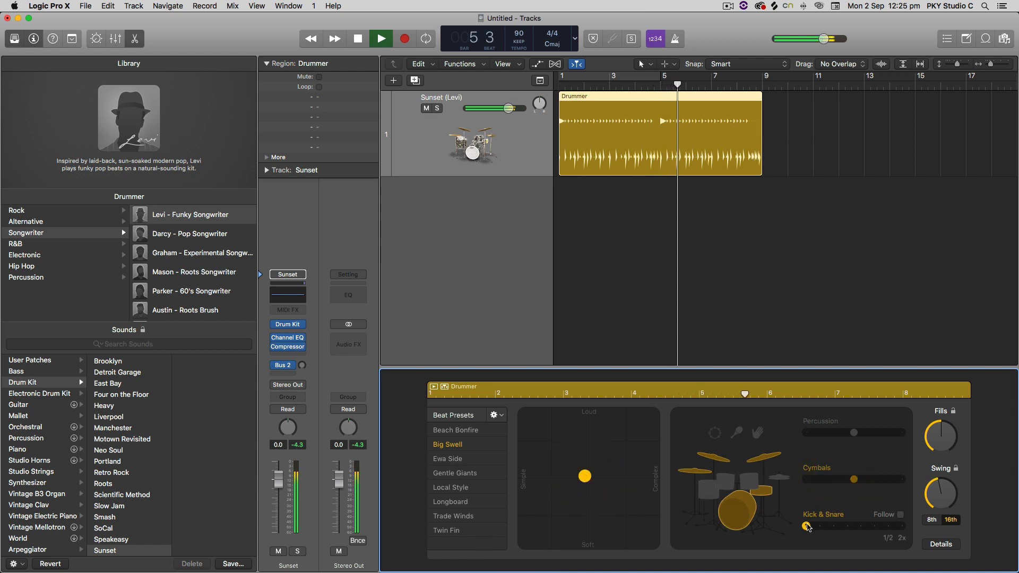
{"action": "key", "text": "space"}
{"action": "left_click_drag", "start_coordinate": [808, 527], "coordinate": [861, 527]}
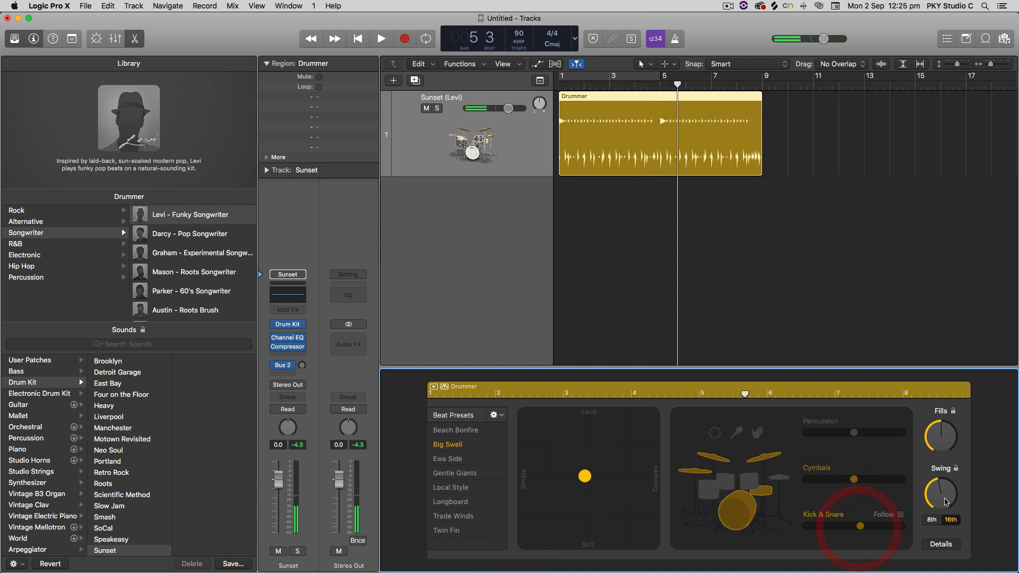
Try the Drummer region's Fills amount at its extremes and settle on about one third
{"action": "mouse_move", "coordinate": [946, 502]}
{"action": "left_mouse_down"}
{"action": "mouse_move", "coordinate": [939, 552]}
{"action": "mouse_move", "coordinate": [935, 510]}
{"action": "mouse_move", "coordinate": [922, 571]}
{"action": "mouse_move", "coordinate": [947, 516]}
{"action": "left_mouse_up"}
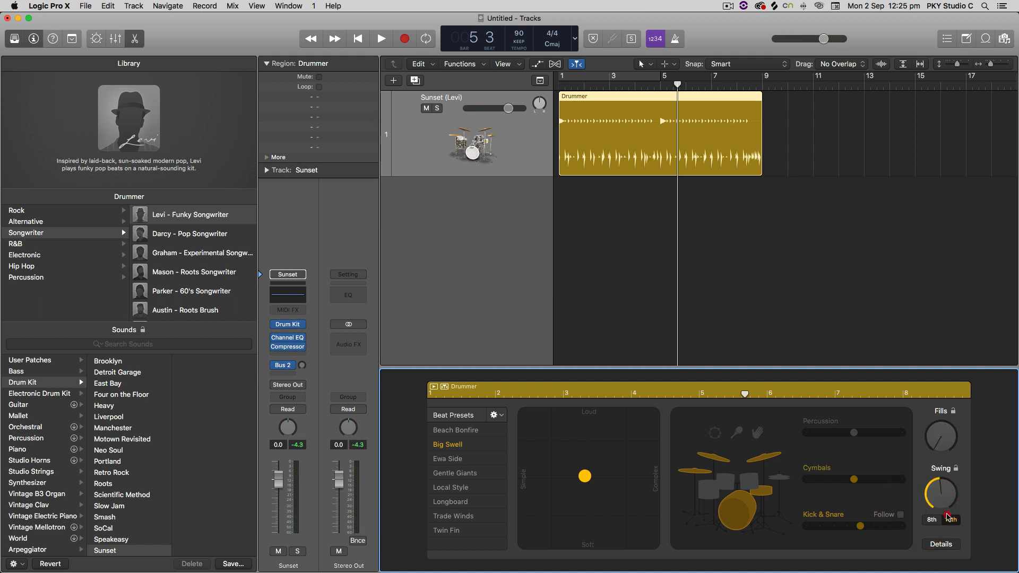
{"action": "left_click", "coordinate": [948, 519]}
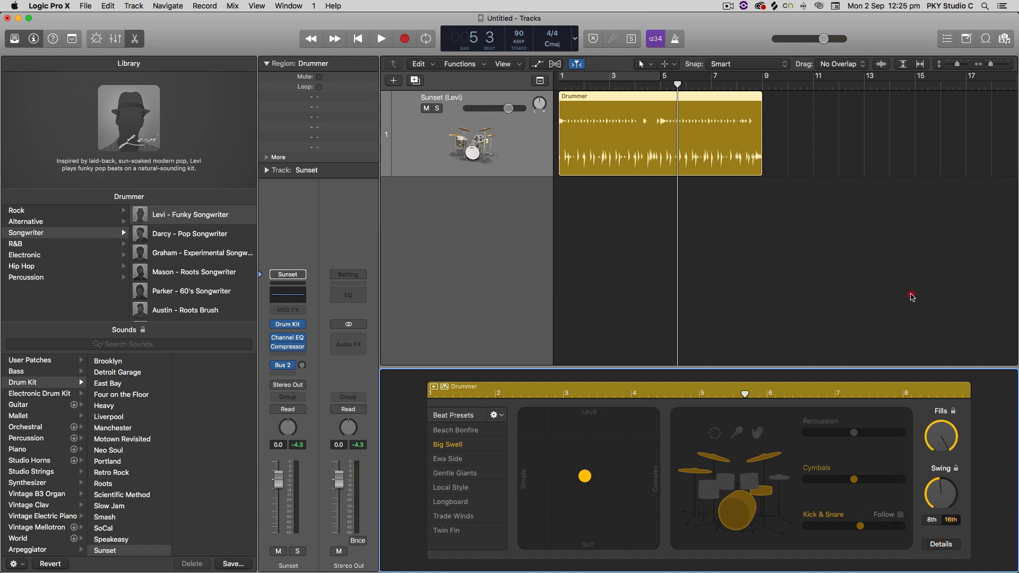
{"action": "left_click_drag", "start_coordinate": [912, 297], "coordinate": [911, 383]}
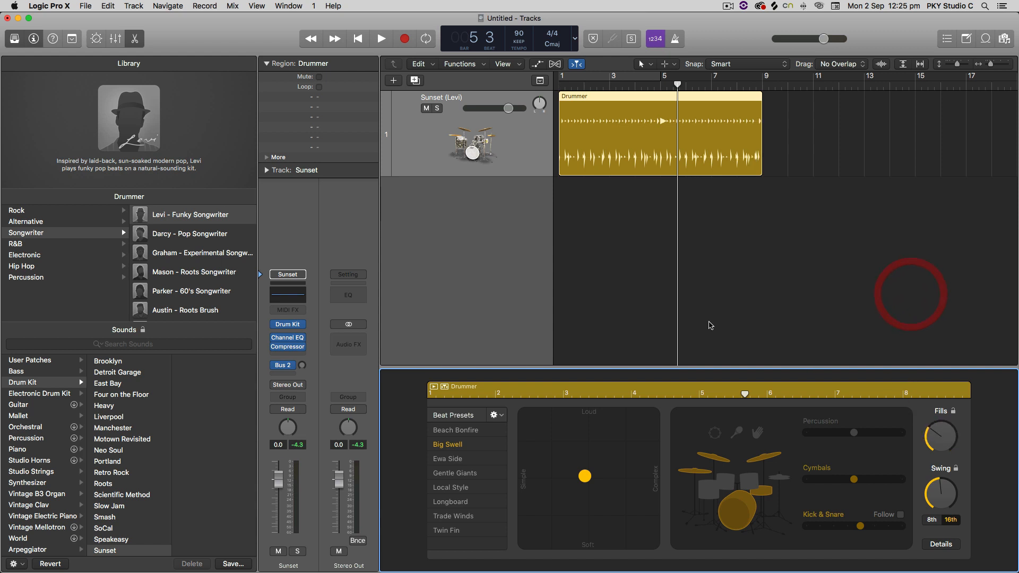
Add a second Drummer region directly after the first, spanning bars 9 to 17
{"action": "left_click", "coordinate": [555, 86]}
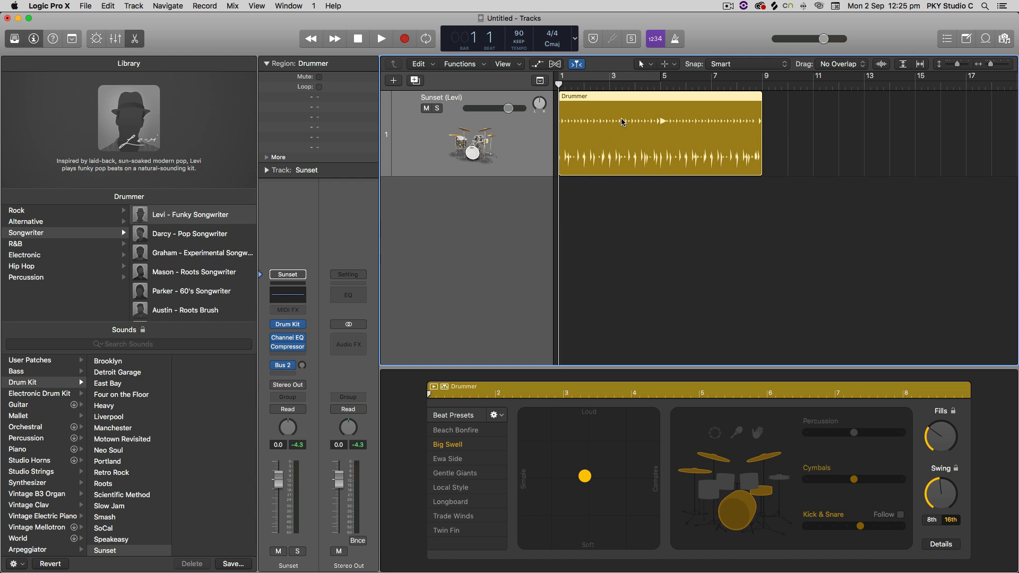
{"action": "left_click", "coordinate": [615, 98]}
{"action": "left_click", "coordinate": [768, 130]}
{"action": "left_click", "coordinate": [769, 134]}
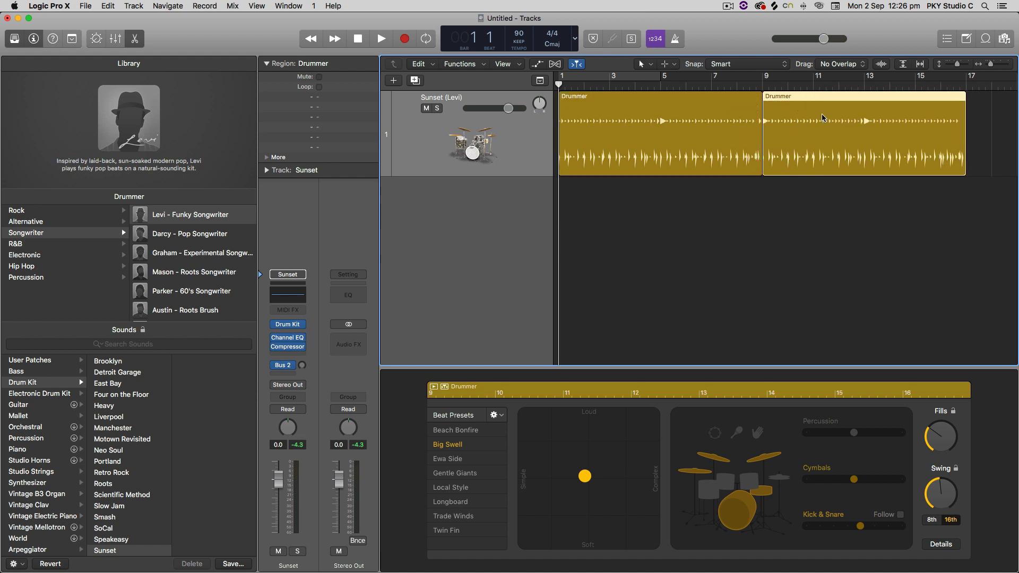
Vary the second Drummer region with less swing, more fills and a louder, simpler beat
{"action": "left_click", "coordinate": [814, 84]}
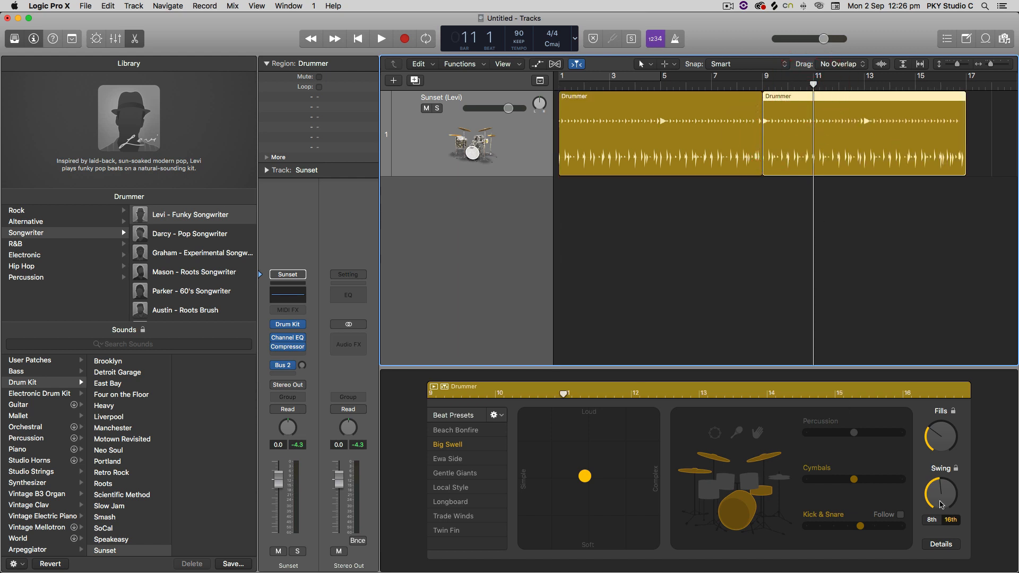
{"action": "left_click_drag", "start_coordinate": [935, 480], "coordinate": [929, 486]}
{"action": "left_click_drag", "start_coordinate": [939, 427], "coordinate": [938, 412]}
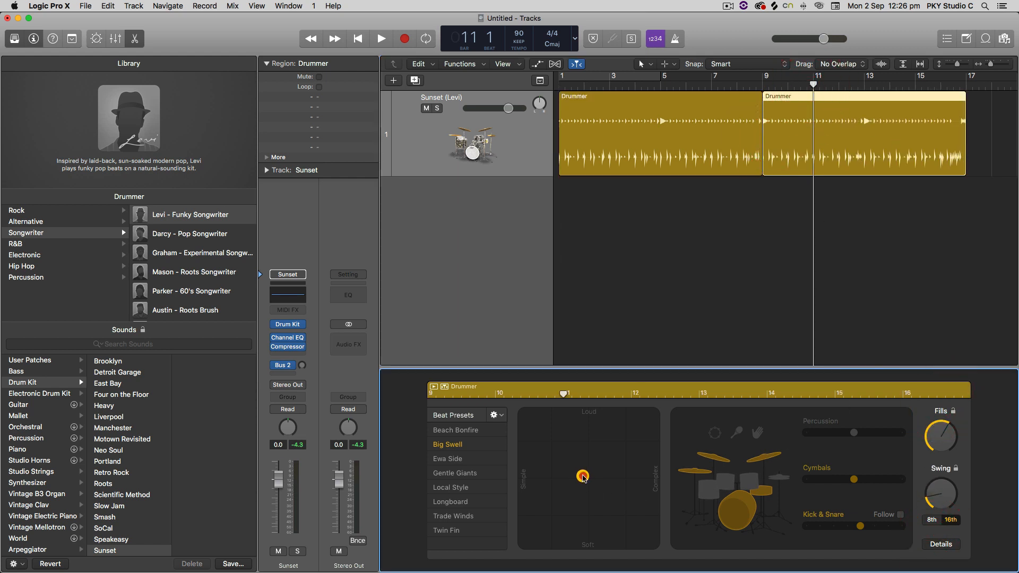
{"action": "left_click_drag", "start_coordinate": [585, 476], "coordinate": [554, 439]}
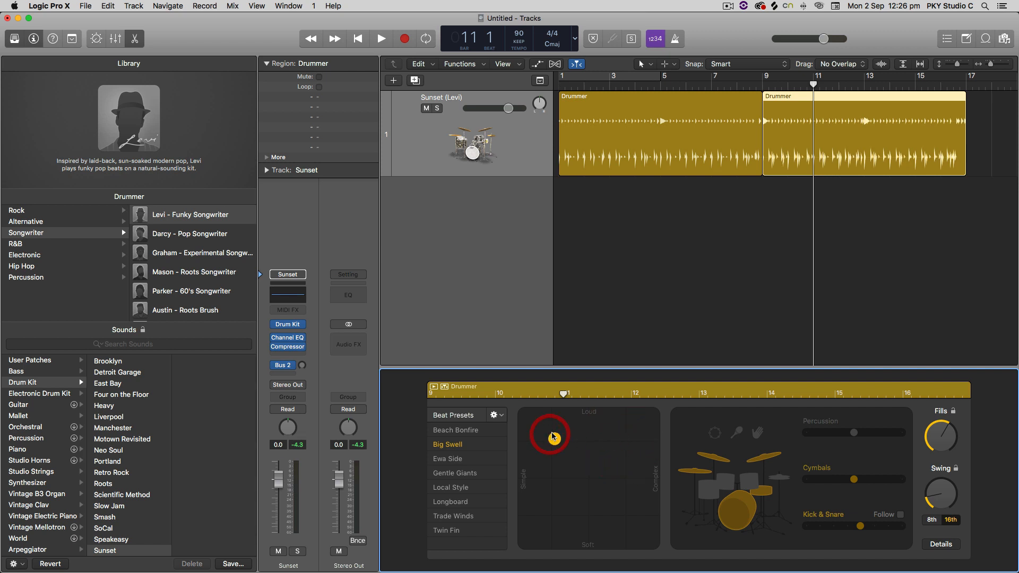
Move the second Drummer region slightly earlier so that it starts just before bar 9
{"action": "left_click", "coordinate": [660, 84]}
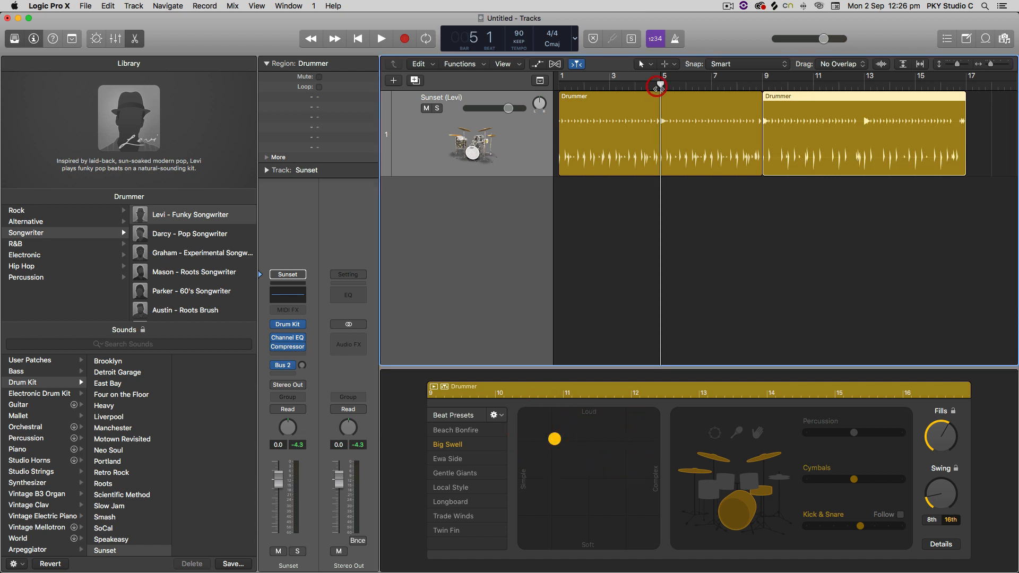
{"action": "left_click", "coordinate": [818, 96]}
{"action": "left_click", "coordinate": [722, 97]}
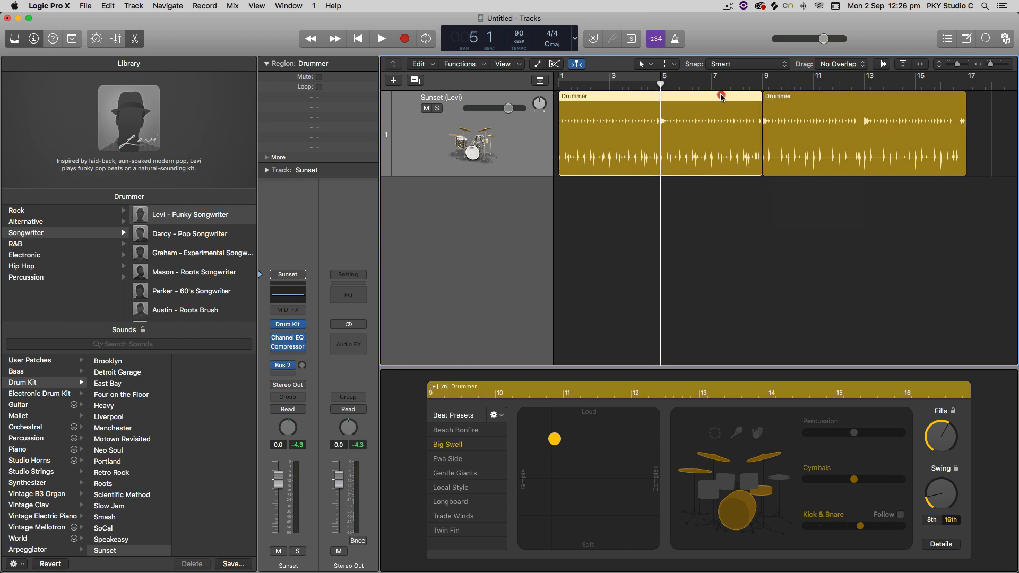
{"action": "left_click_drag", "start_coordinate": [838, 98], "coordinate": [831, 98]}
Convert the first Drummer region to a MIDI region
{"action": "left_click", "coordinate": [724, 99]}
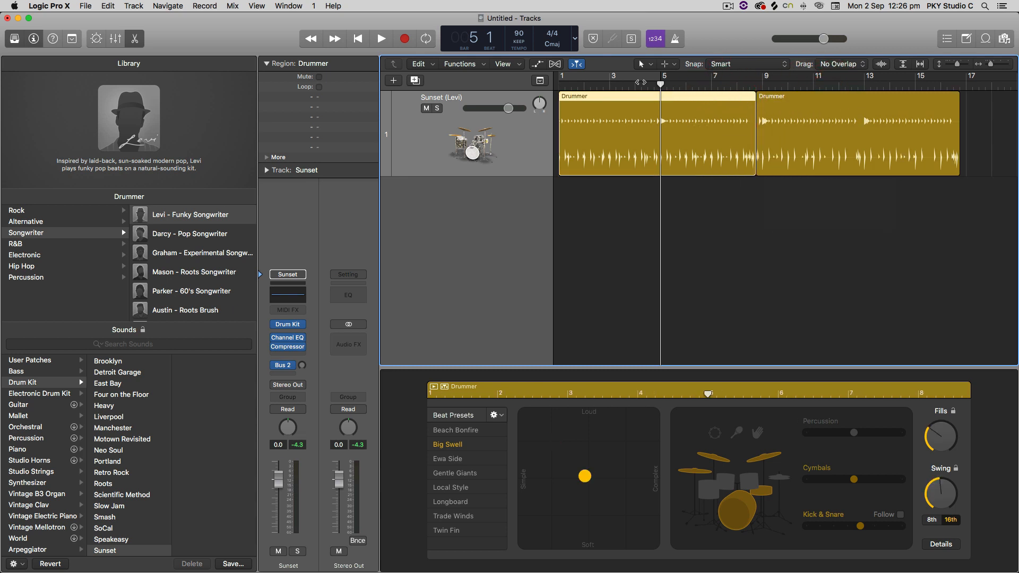
{"action": "left_click", "coordinate": [635, 84]}
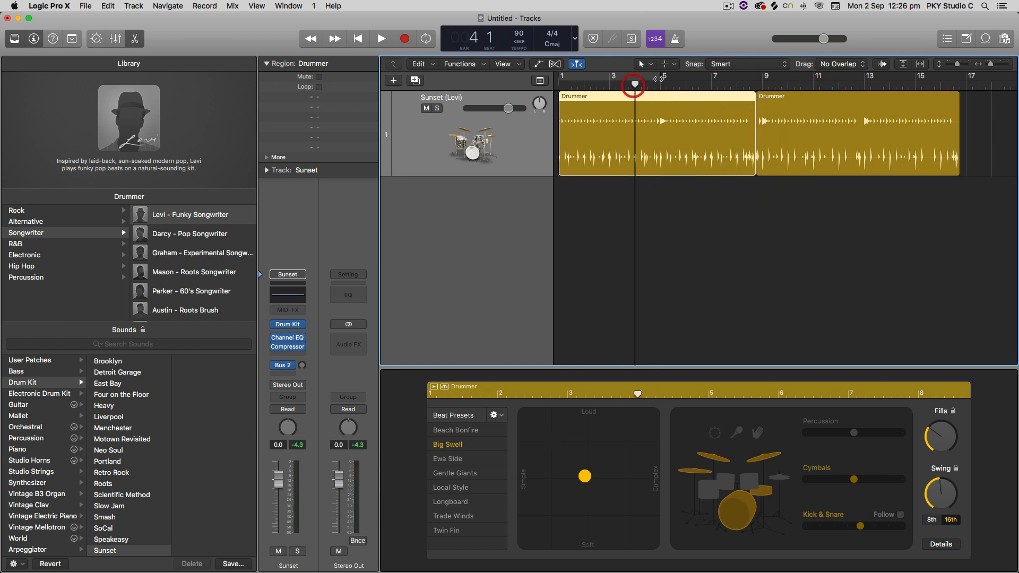
{"action": "right_click", "coordinate": [627, 97]}
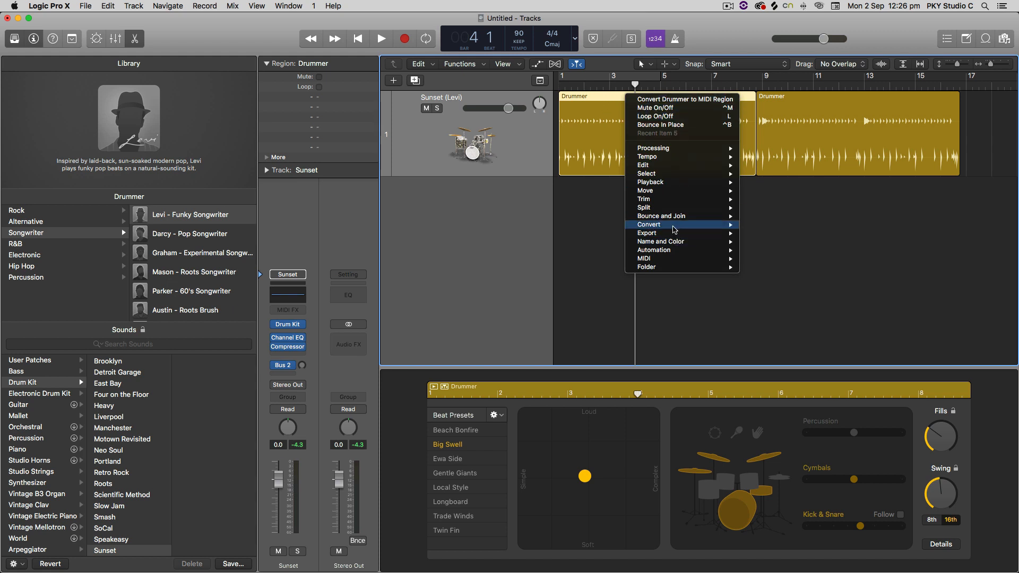
{"action": "mouse_move", "coordinate": [640, 228]}
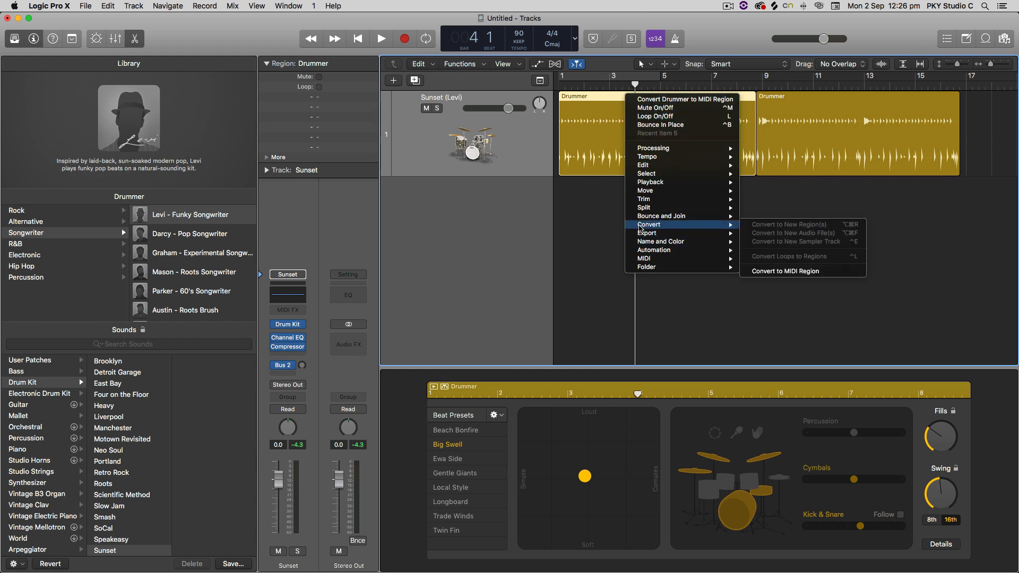
{"action": "left_click", "coordinate": [776, 273]}
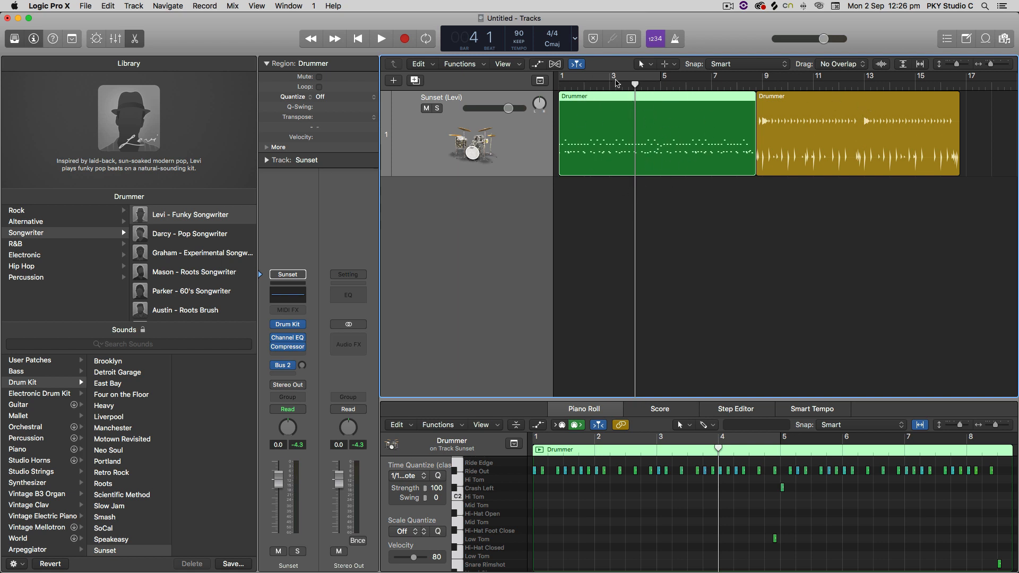
Show the converted MIDI region in an enlarged Piano Roll editor and look over its kick, snare and ride notes
{"action": "key", "text": "Return"}
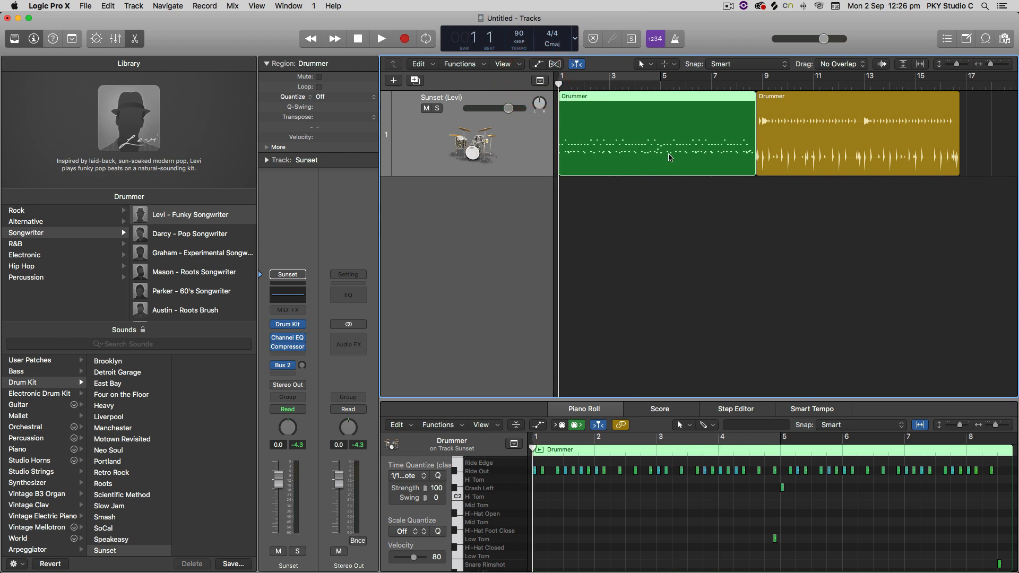
{"action": "left_click", "coordinate": [652, 100]}
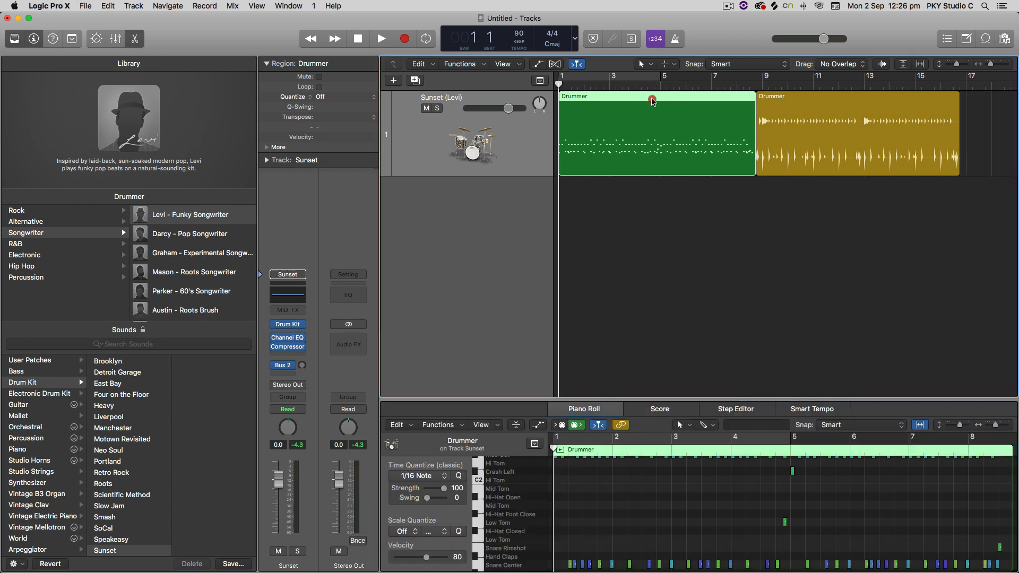
{"action": "double_click", "coordinate": [652, 102]}
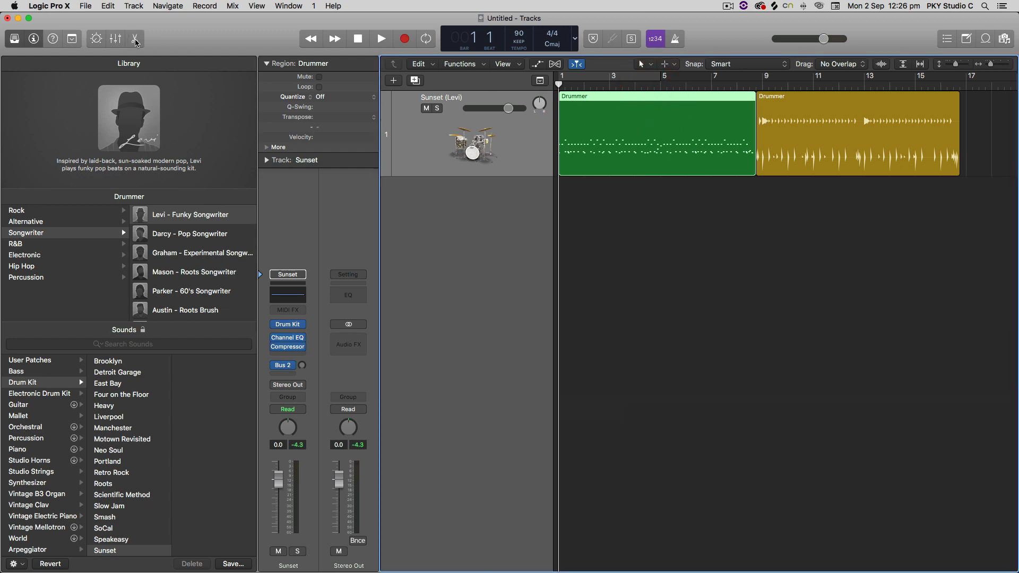
{"action": "left_click", "coordinate": [136, 42]}
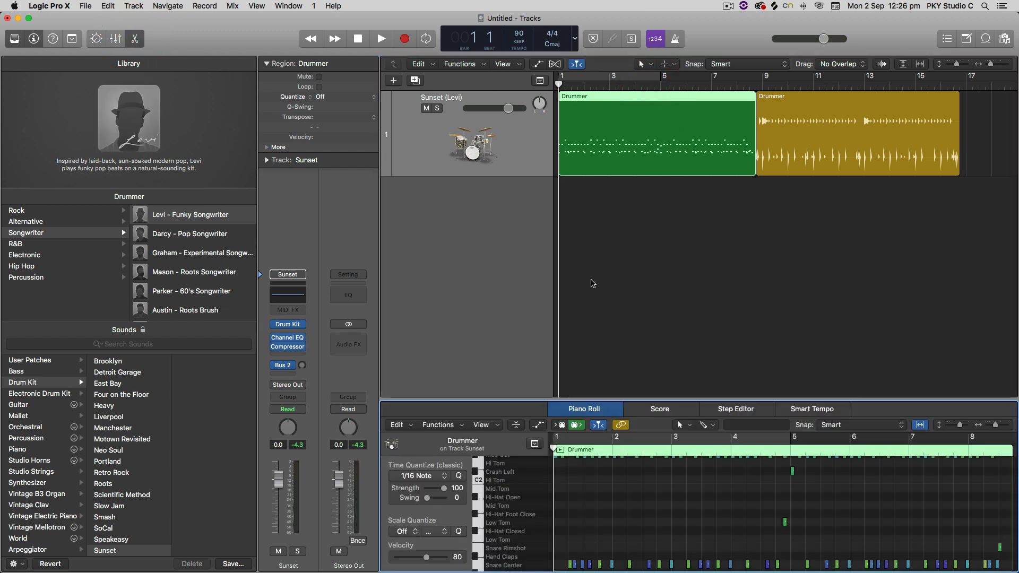
{"action": "left_click_drag", "start_coordinate": [666, 400], "coordinate": [674, 192]}
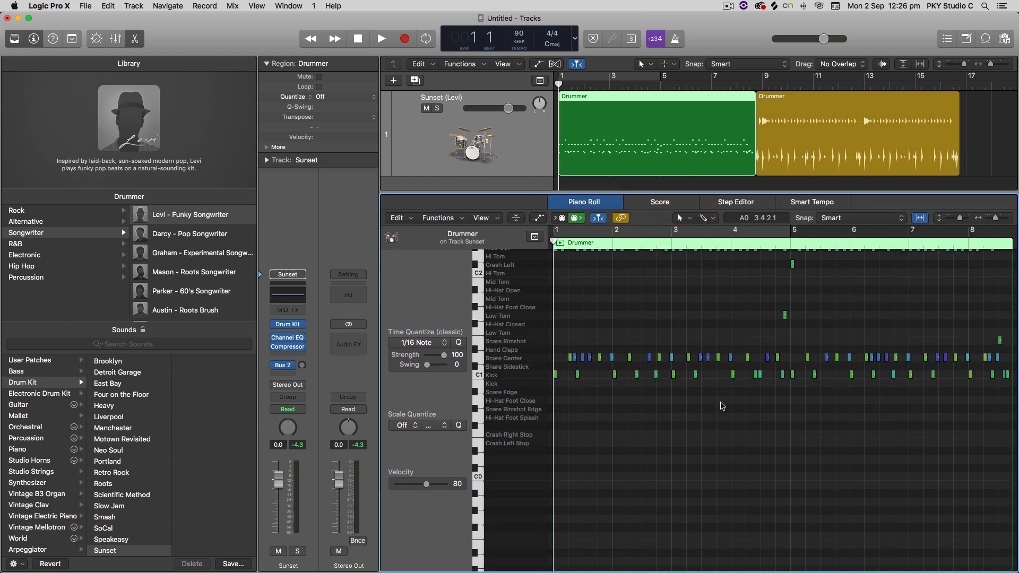
{"action": "scroll", "coordinate": [739, 409], "scroll_direction": "right", "scroll_amount": 5}
{"action": "scroll", "coordinate": [738, 408], "scroll_direction": "left", "scroll_amount": 2}
{"action": "scroll", "coordinate": [753, 398], "scroll_direction": "up", "scroll_amount": 3}
{"action": "scroll", "coordinate": [775, 387], "scroll_direction": "left", "scroll_amount": 2}
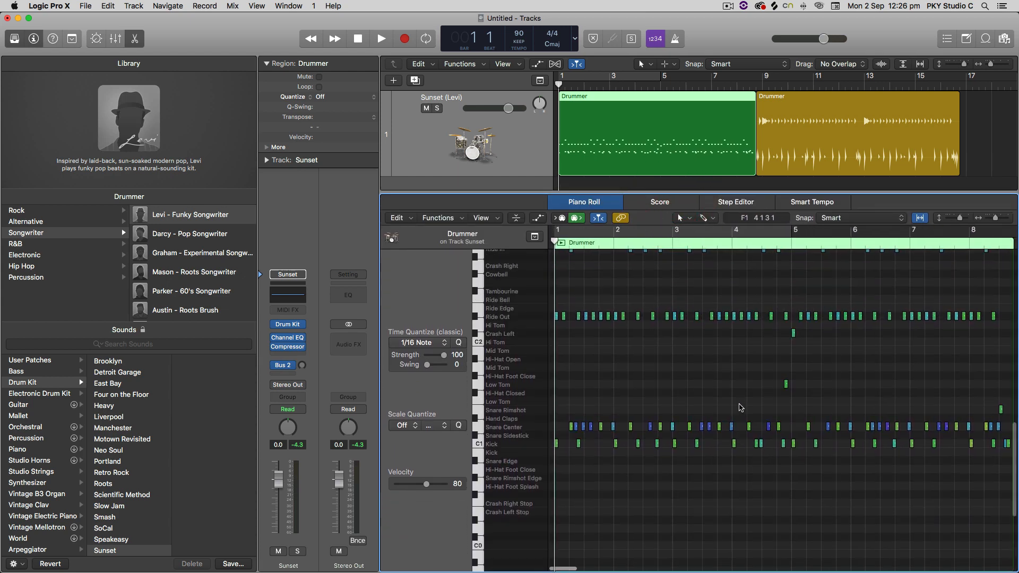
Draw a new note with the Pencil tool and place it in the Crash Right row at bar 4
{"action": "scroll", "coordinate": [635, 346], "scroll_direction": "up", "scroll_amount": 3}
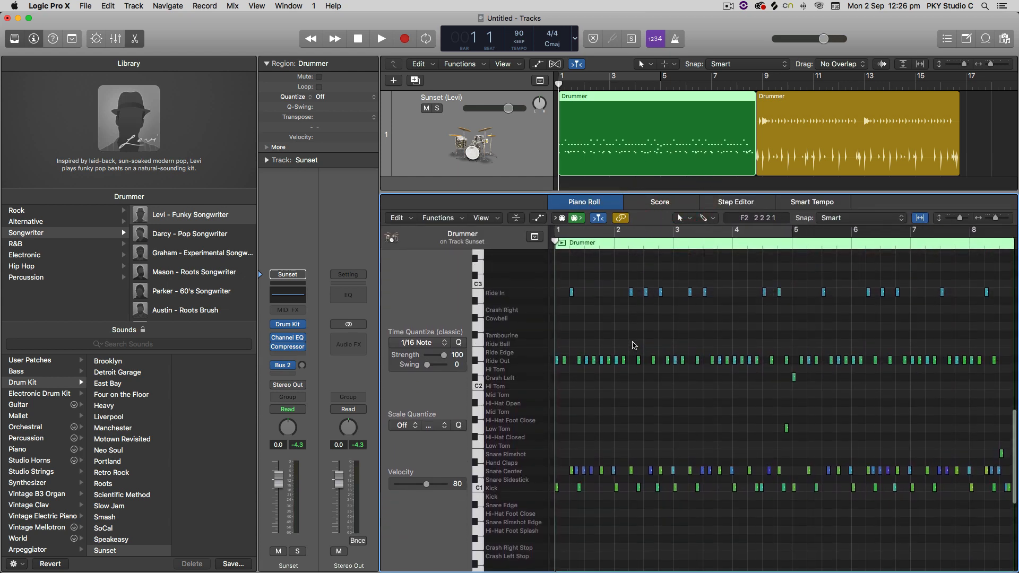
{"action": "scroll", "coordinate": [635, 346], "scroll_direction": "up", "scroll_amount": 1}
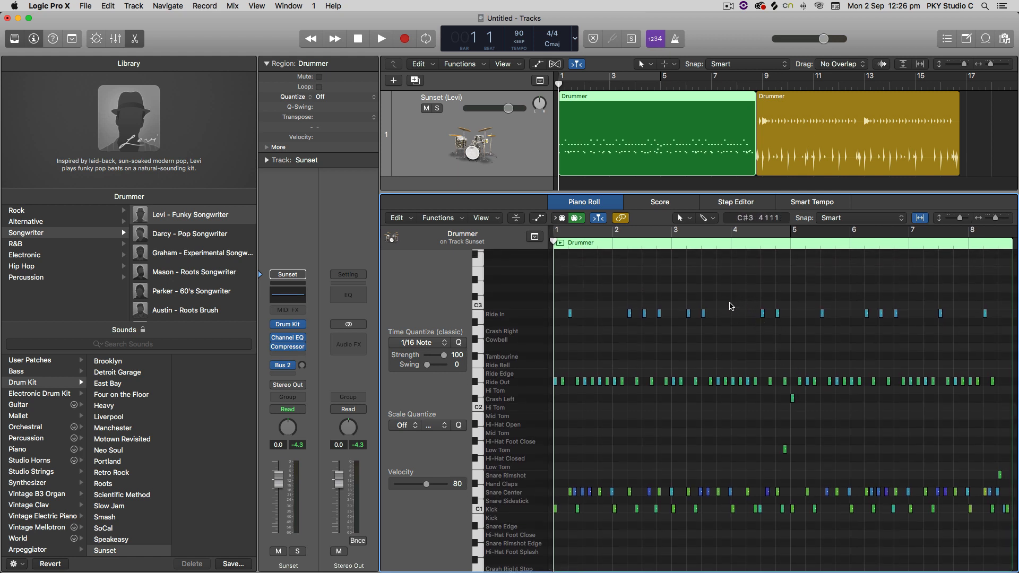
{"action": "scroll", "coordinate": [738, 297], "scroll_direction": "up", "scroll_amount": 2}
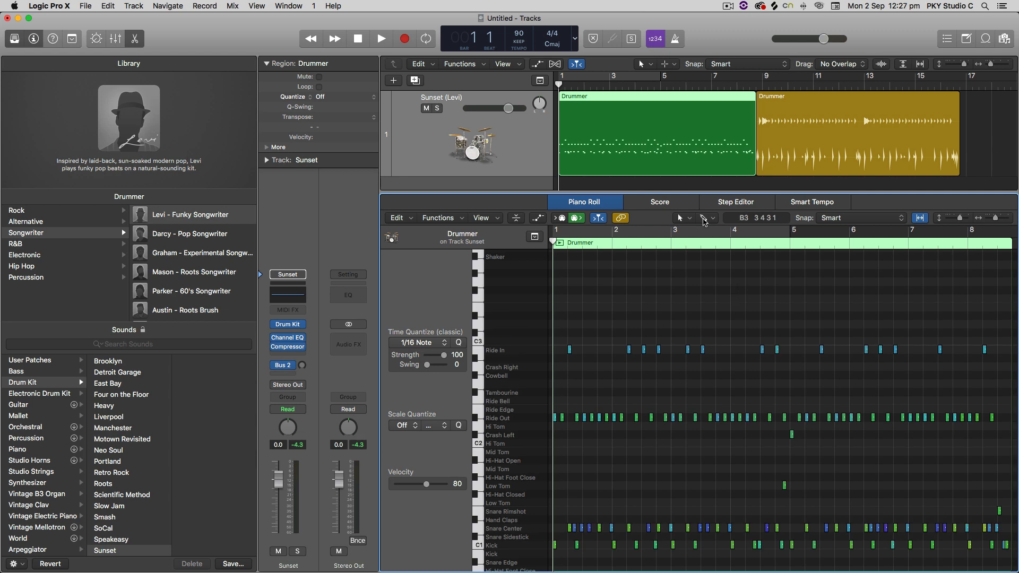
{"action": "left_click", "coordinate": [692, 220]}
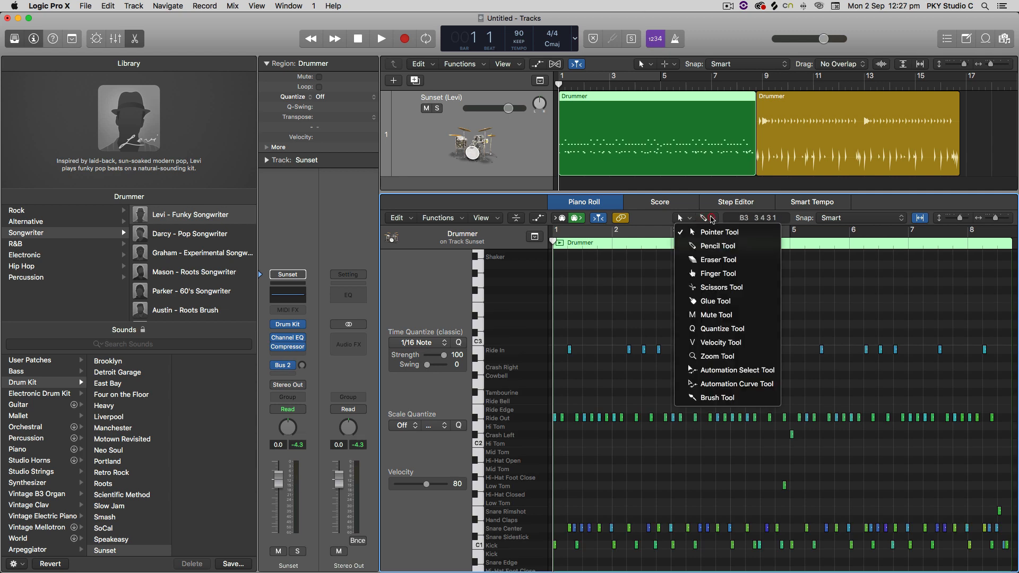
{"action": "left_click", "coordinate": [711, 220]}
{"action": "right_click", "coordinate": [736, 273]}
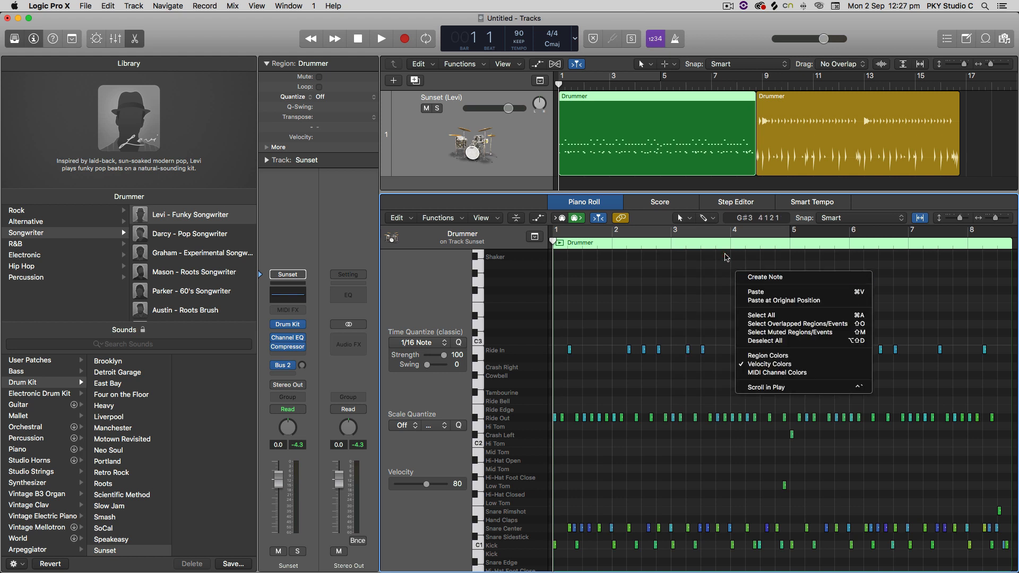
{"action": "left_click", "coordinate": [727, 257]}
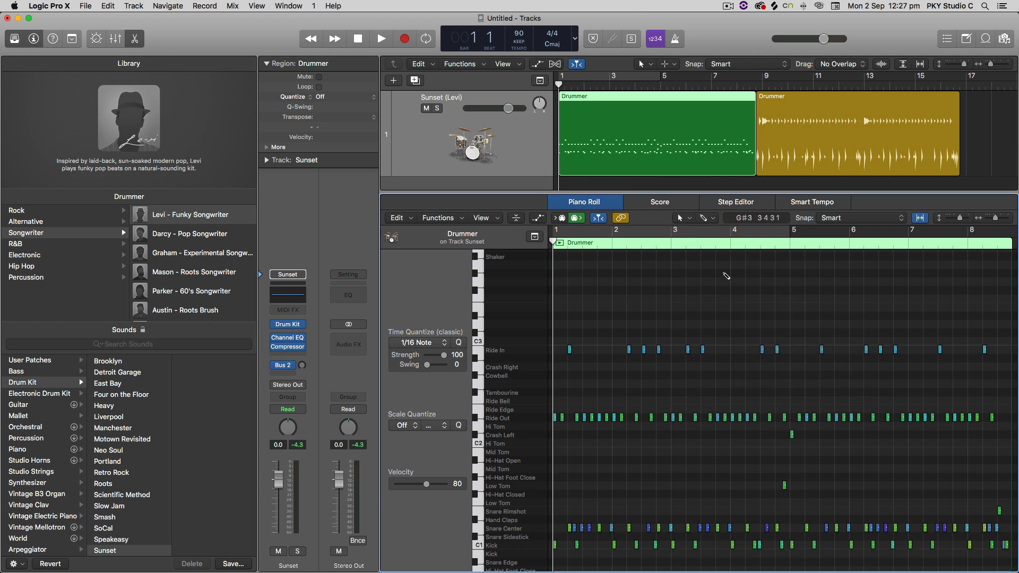
{"action": "left_click", "coordinate": [726, 274]}
{"action": "left_click_drag", "start_coordinate": [726, 274], "coordinate": [736, 371]}
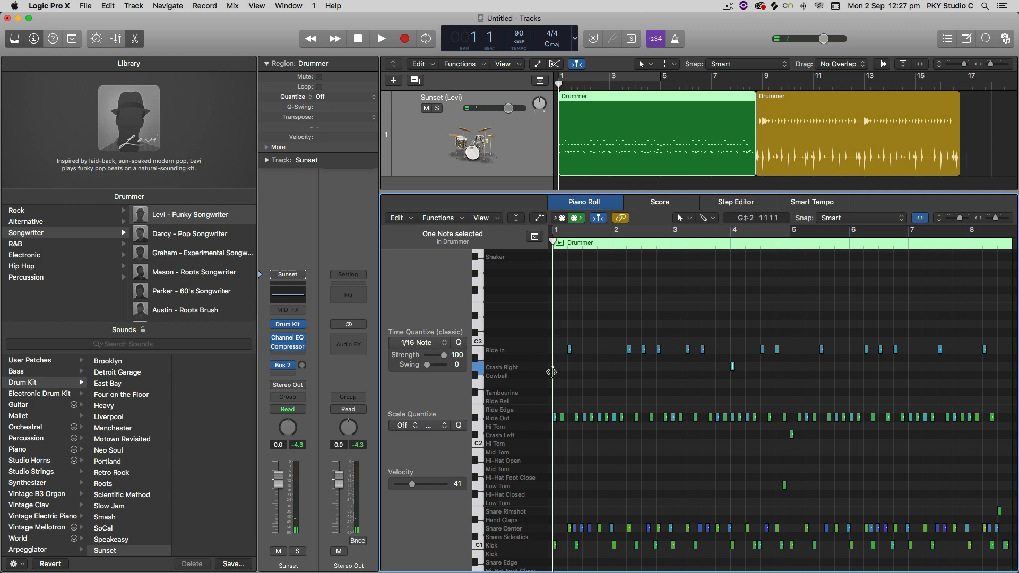
Trim the start of the MIDI region, hide the Library and set the new Crash Right note's velocity to 74
{"action": "left_click", "coordinate": [584, 365]}
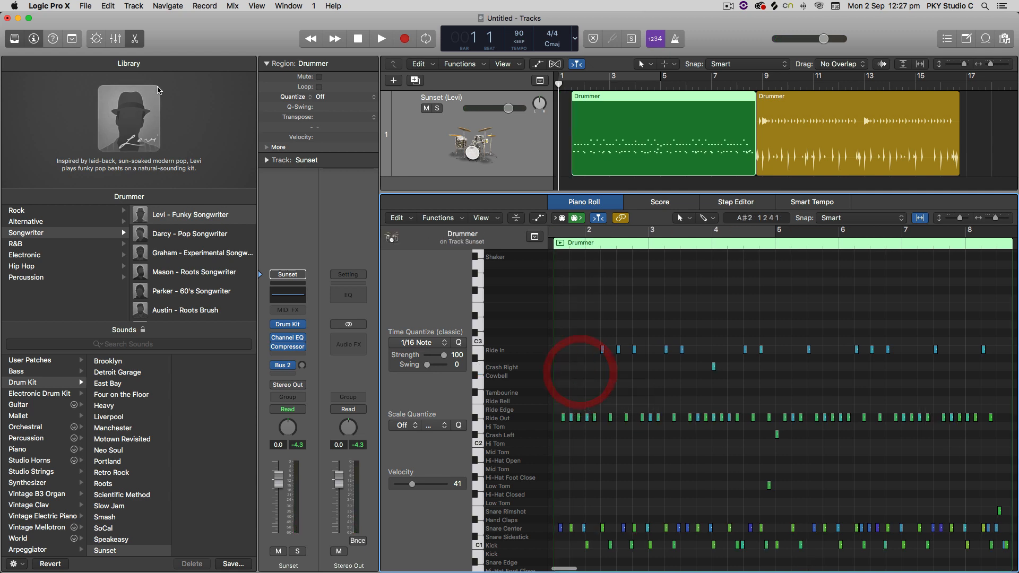
{"action": "left_click", "coordinate": [14, 39]}
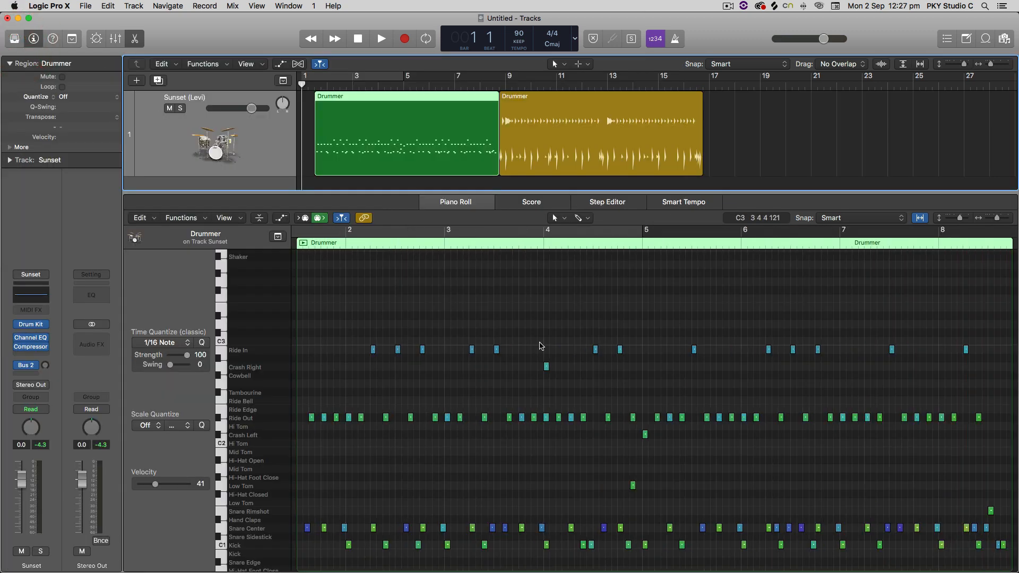
{"action": "left_click", "coordinate": [547, 366]}
{"action": "left_click_drag", "start_coordinate": [155, 484], "coordinate": [168, 484]}
Play the region while moving the Crash Right note one beat earlier, and select the nearby Snare Center note
{"action": "key", "text": "space"}
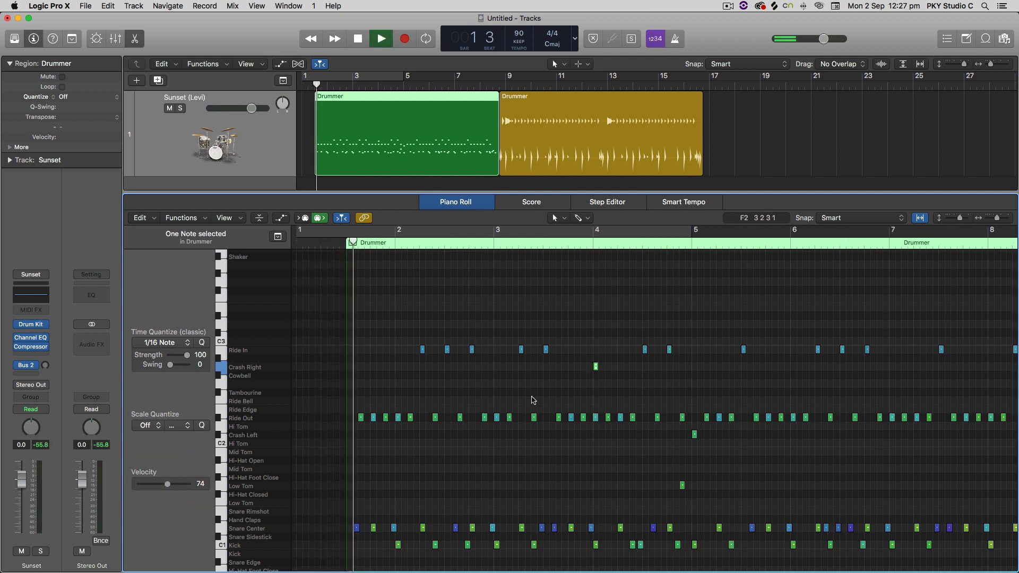
{"action": "left_click_drag", "start_coordinate": [595, 367], "coordinate": [571, 368]}
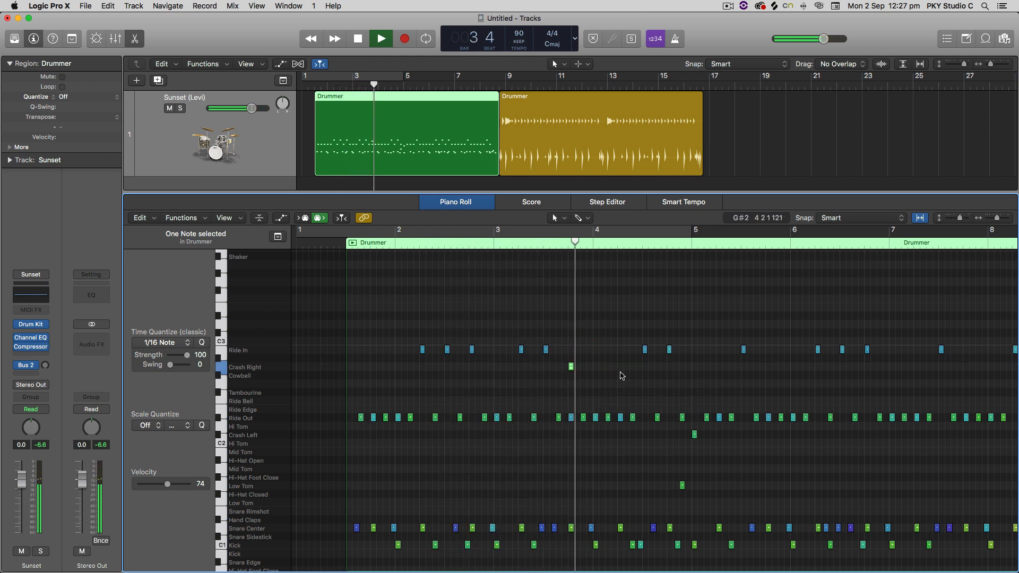
{"action": "key", "text": "space"}
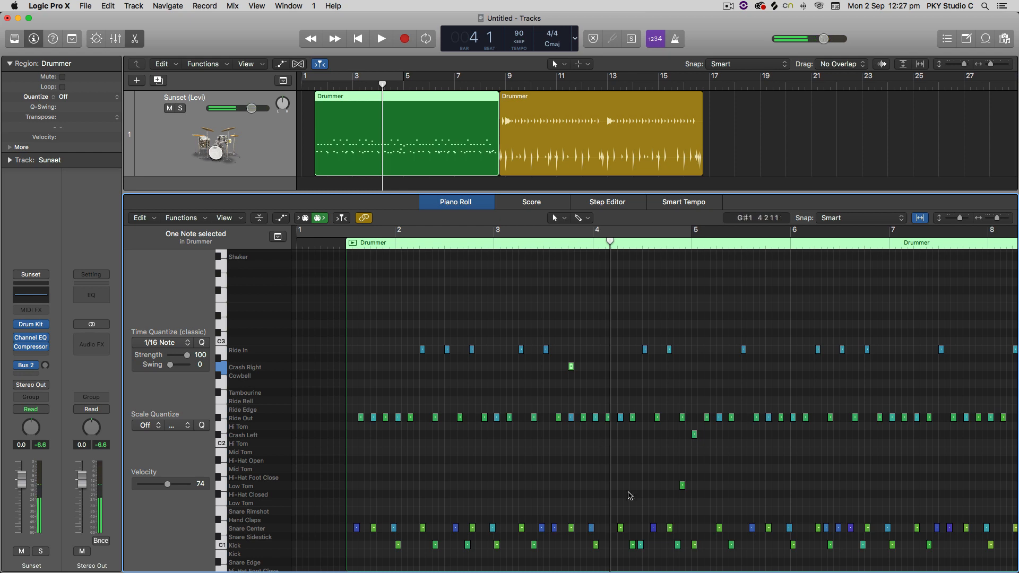
{"action": "left_click_drag", "start_coordinate": [672, 508], "coordinate": [519, 542]}
{"action": "left_click", "coordinate": [621, 528]}
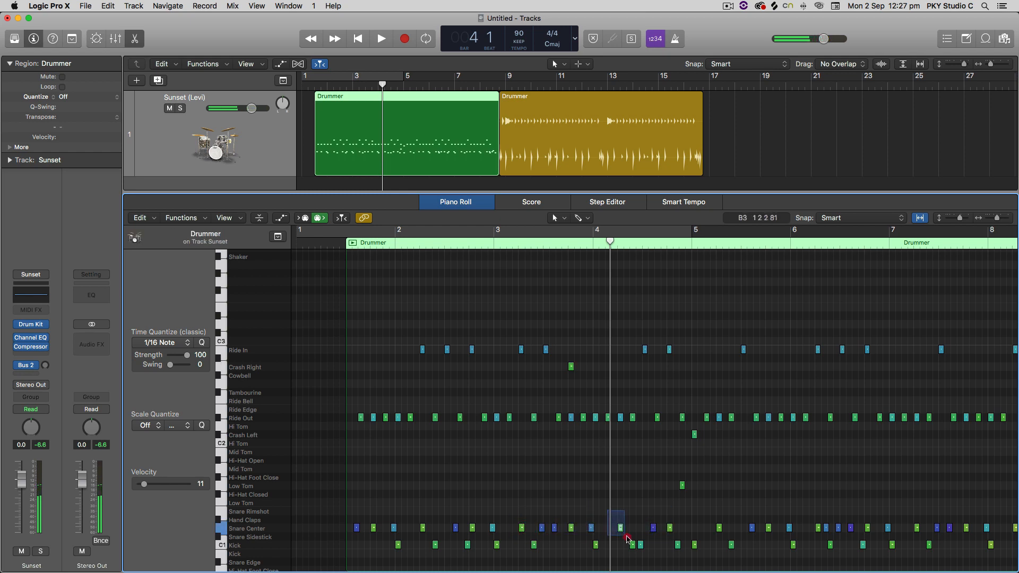
Shrink the Piano Roll and undo the note edits, the region trim and the first Drummer region's MIDI conversion
{"action": "left_click_drag", "start_coordinate": [709, 194], "coordinate": [715, 414]}
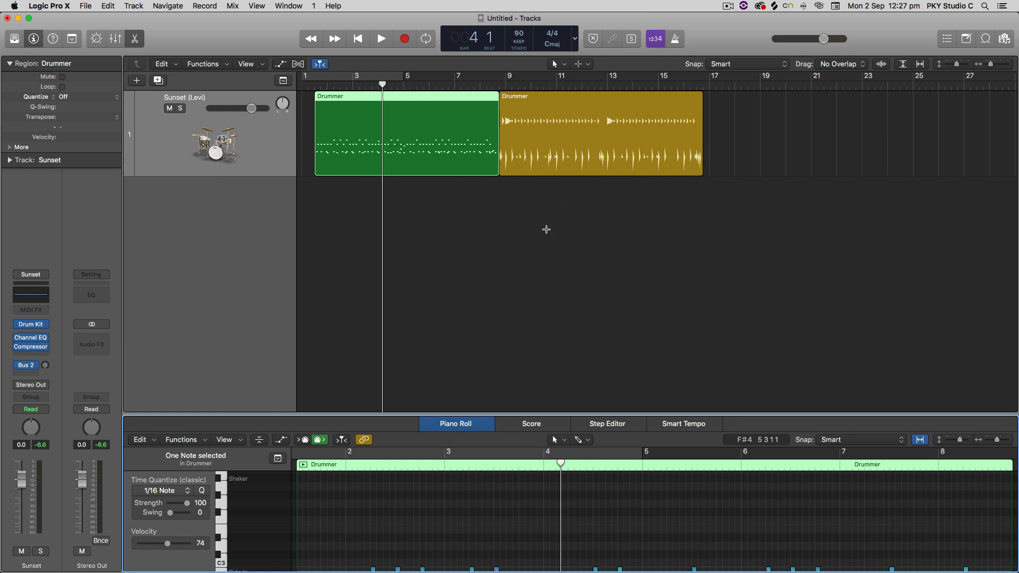
{"action": "key", "text": "super+z"}
{"action": "key", "text": "super+z"}
{"action": "key", "text": "super+z"}
{"action": "key", "text": "super+z"}
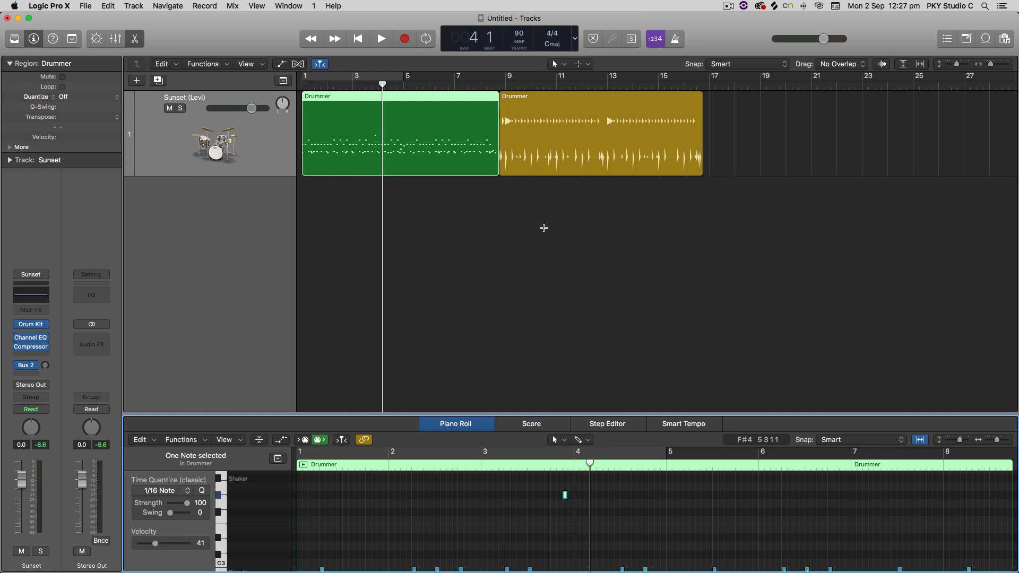
{"action": "key", "text": "super+z"}
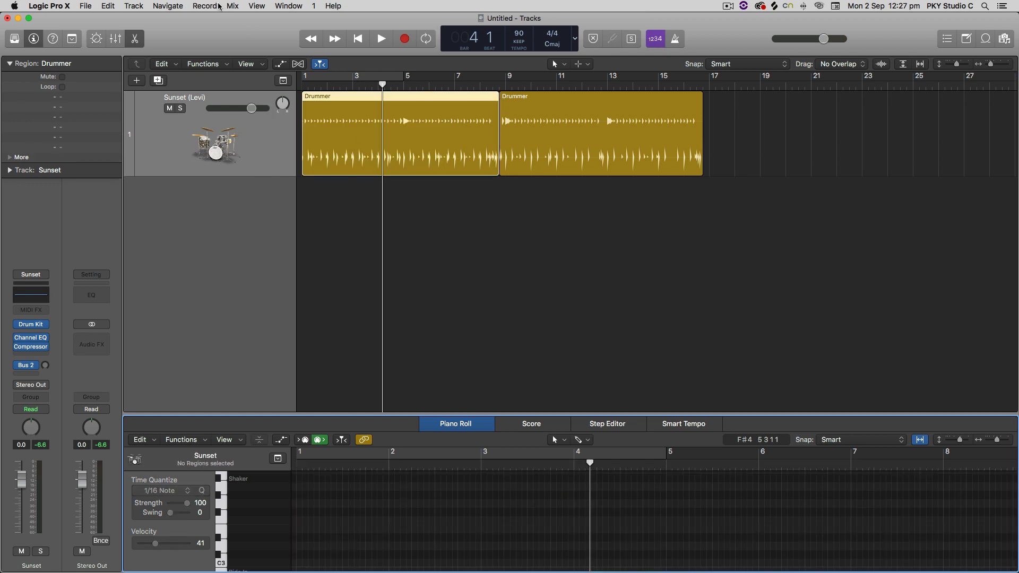
Create a software instrument track below the Drummer track and enlarge its track height
{"action": "left_click", "coordinate": [137, 81]}
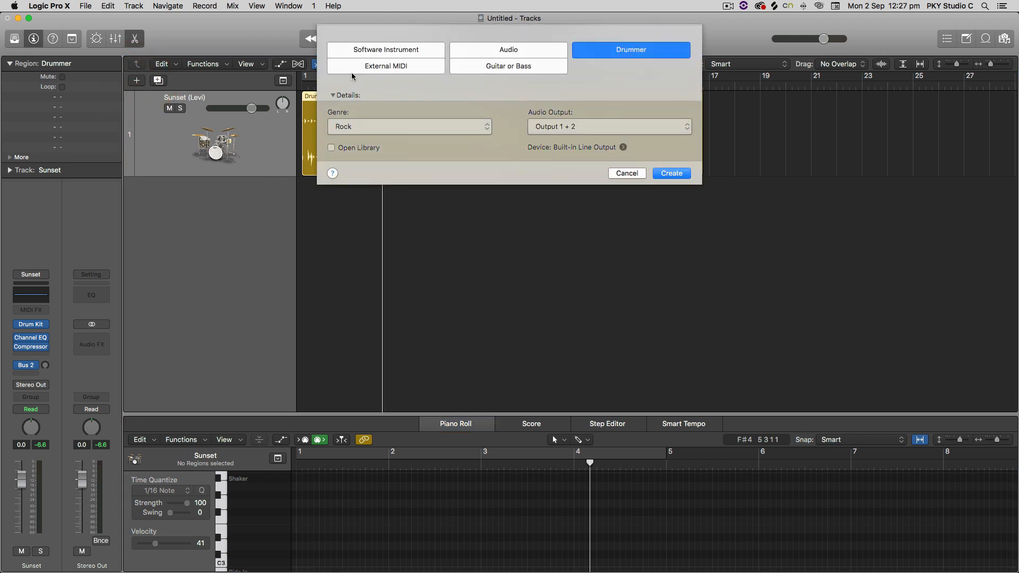
{"action": "left_click", "coordinate": [378, 53]}
{"action": "left_click", "coordinate": [675, 187]}
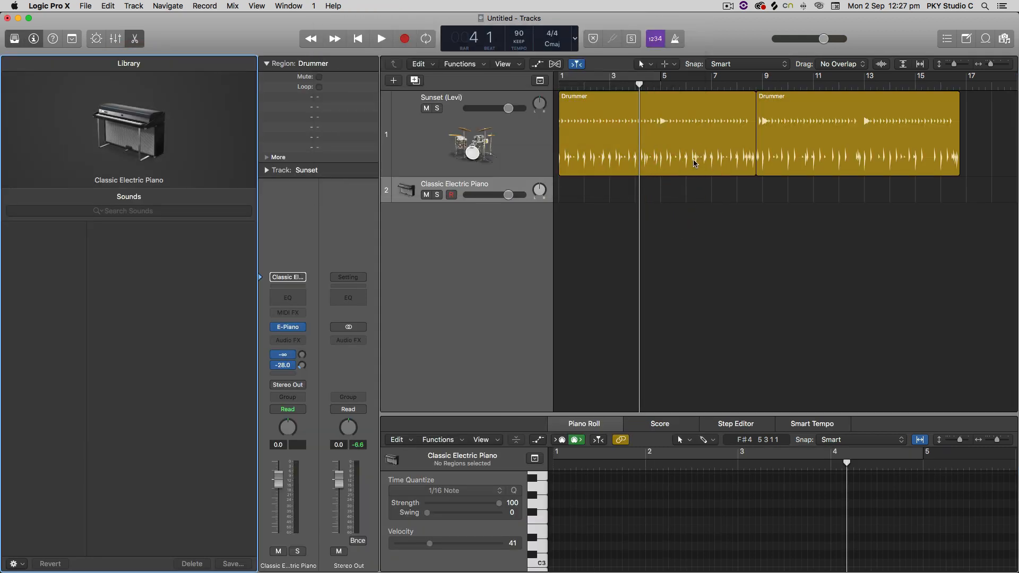
{"action": "left_click_drag", "start_coordinate": [528, 202], "coordinate": [529, 288]}
Check which kit the Drummer track uses and load the same Sunset drum kit on the new instrument track
{"action": "left_click", "coordinate": [533, 146]}
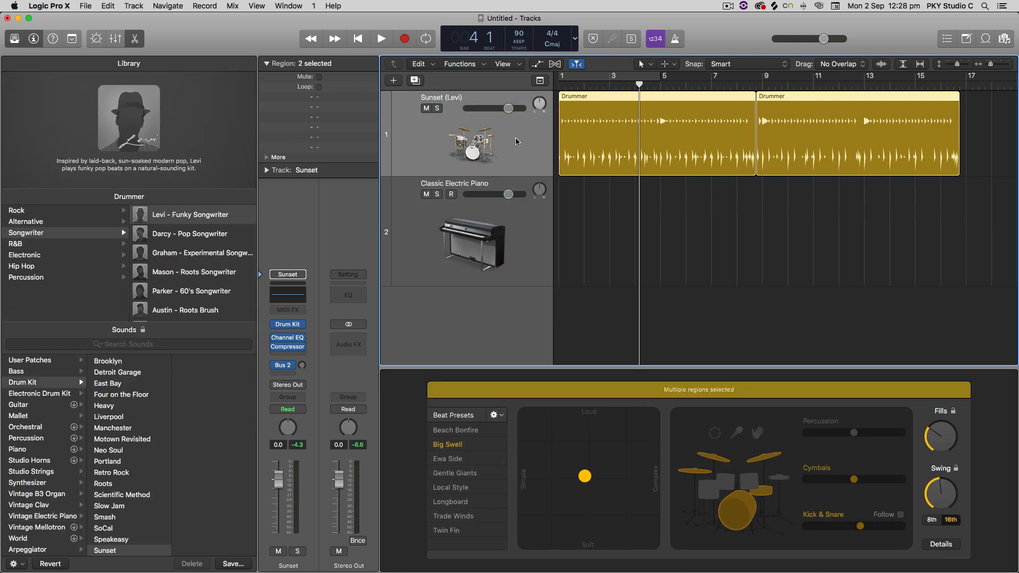
{"action": "left_click", "coordinate": [529, 238]}
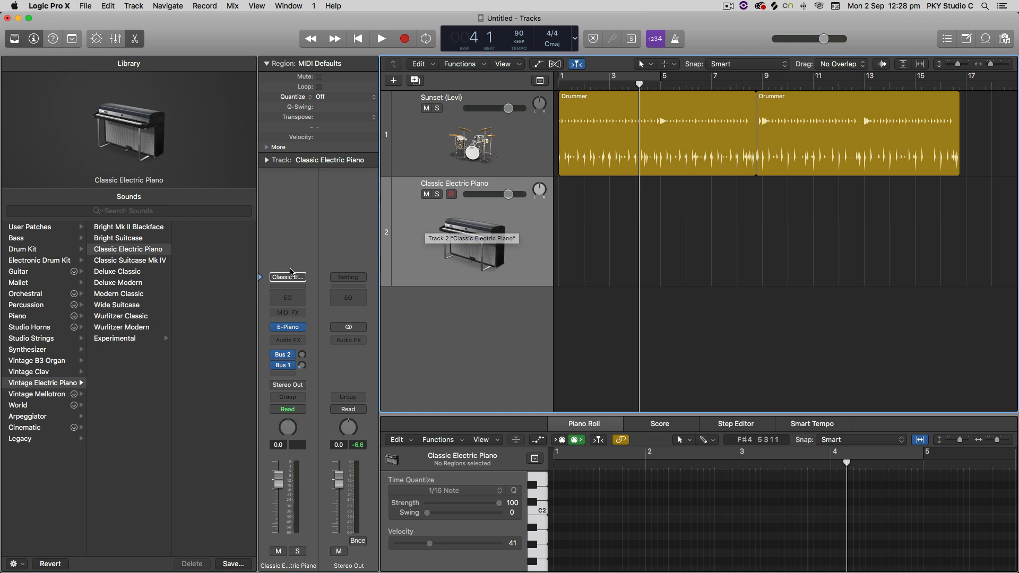
{"action": "left_click", "coordinate": [428, 140]}
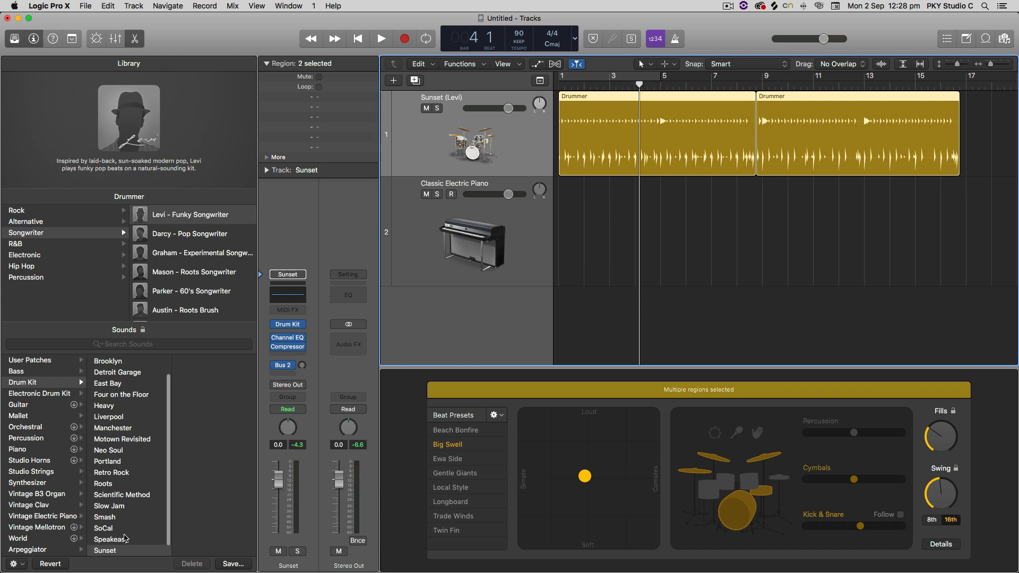
{"action": "left_click", "coordinate": [420, 276]}
{"action": "left_click", "coordinate": [419, 242]}
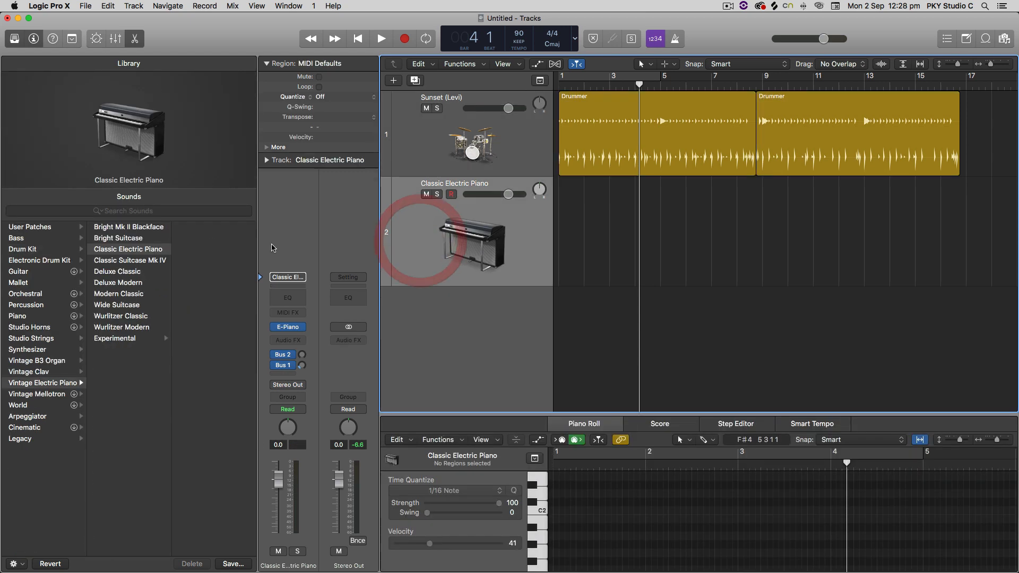
{"action": "left_click", "coordinate": [55, 249]}
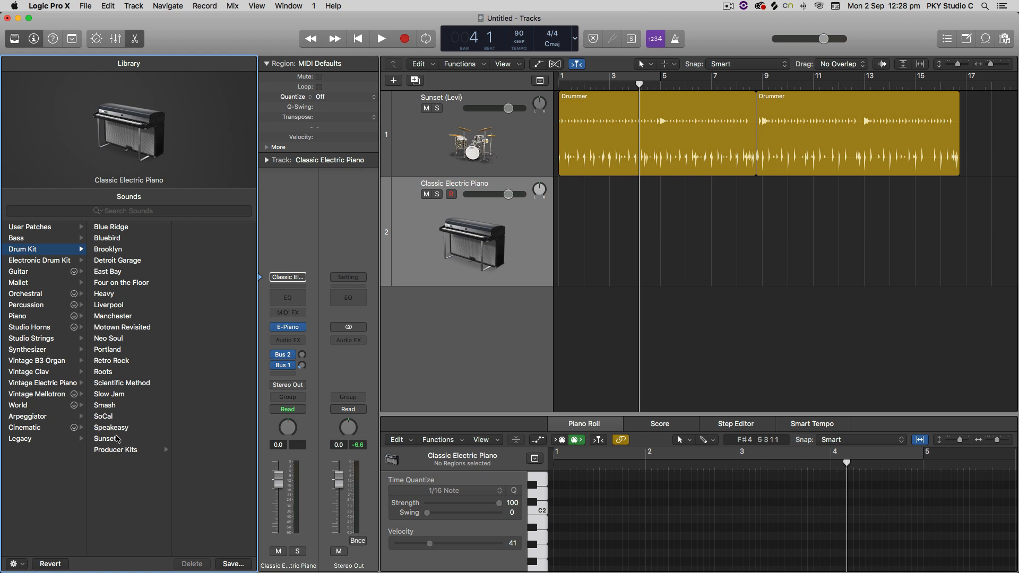
{"action": "left_click", "coordinate": [109, 439]}
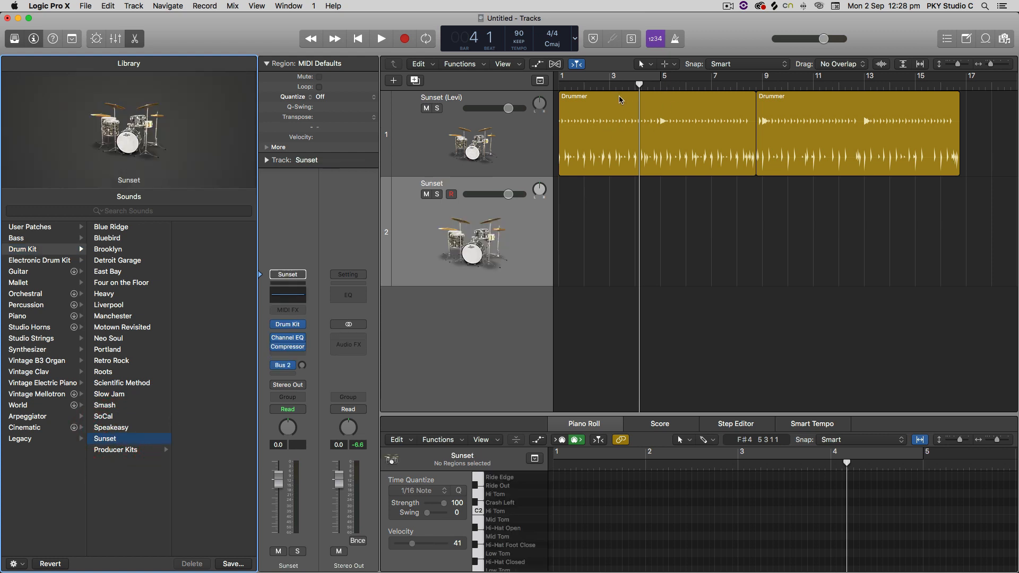
Copy both Drummer regions to the new Sunset track as MIDI regions and mute the original Drummer track
{"action": "left_click_drag", "start_coordinate": [619, 95], "coordinate": [619, 187]}
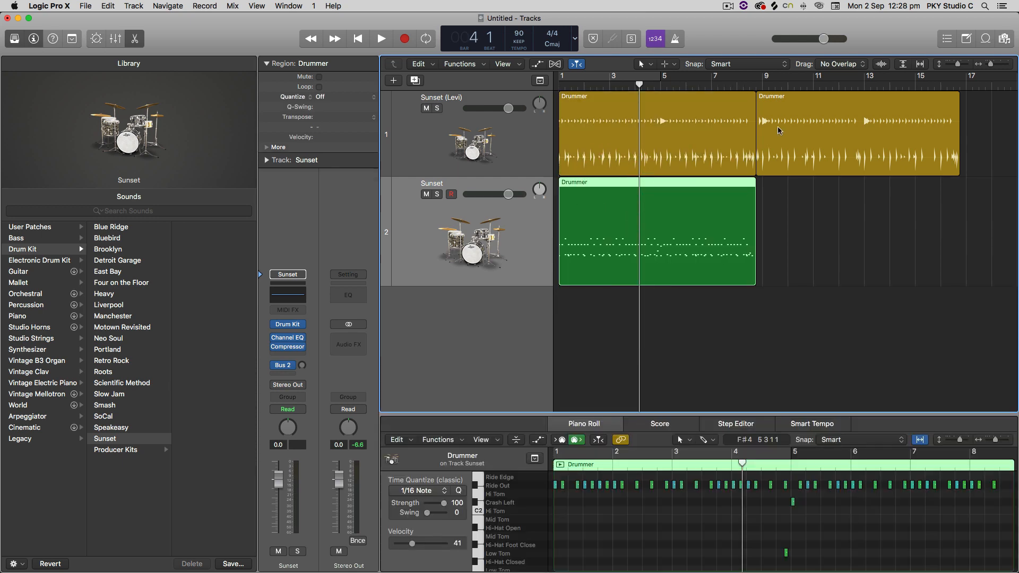
{"action": "left_click_drag", "start_coordinate": [797, 98], "coordinate": [793, 187]}
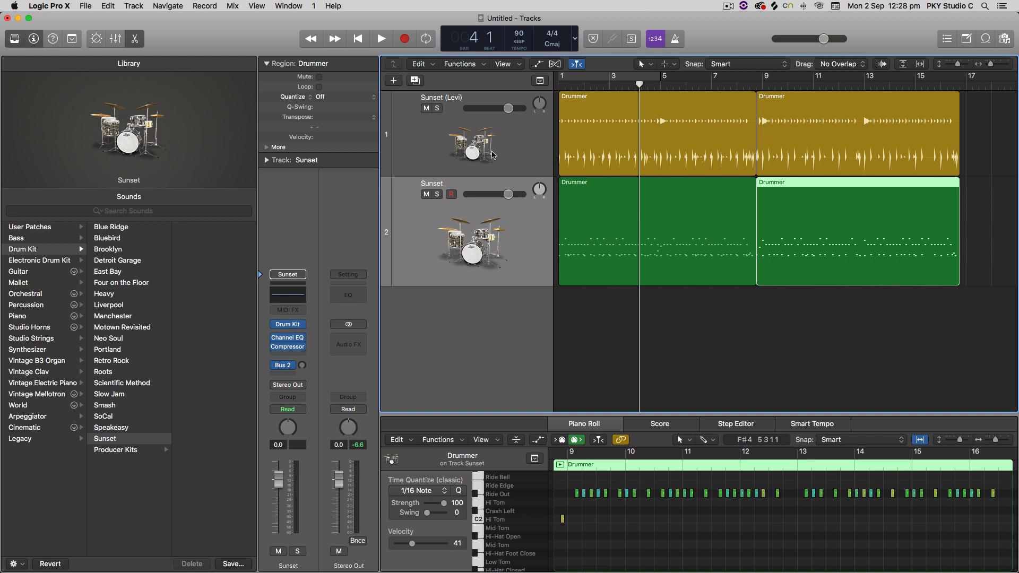
{"action": "left_click", "coordinate": [427, 108]}
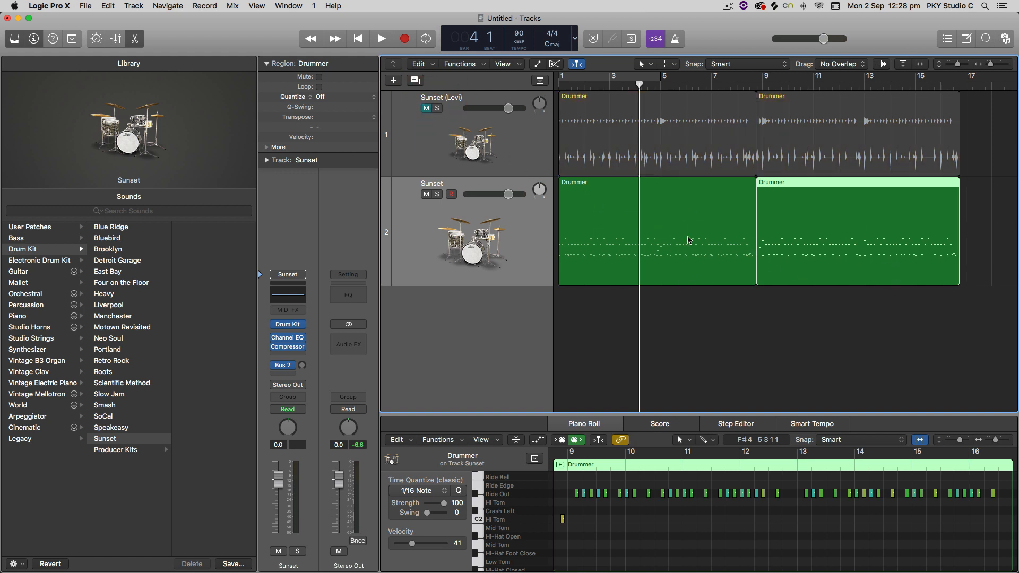
Select both MIDI regions on the Sunset track and examine their notes together in a resized Piano Roll
{"action": "left_click", "coordinate": [692, 183]}
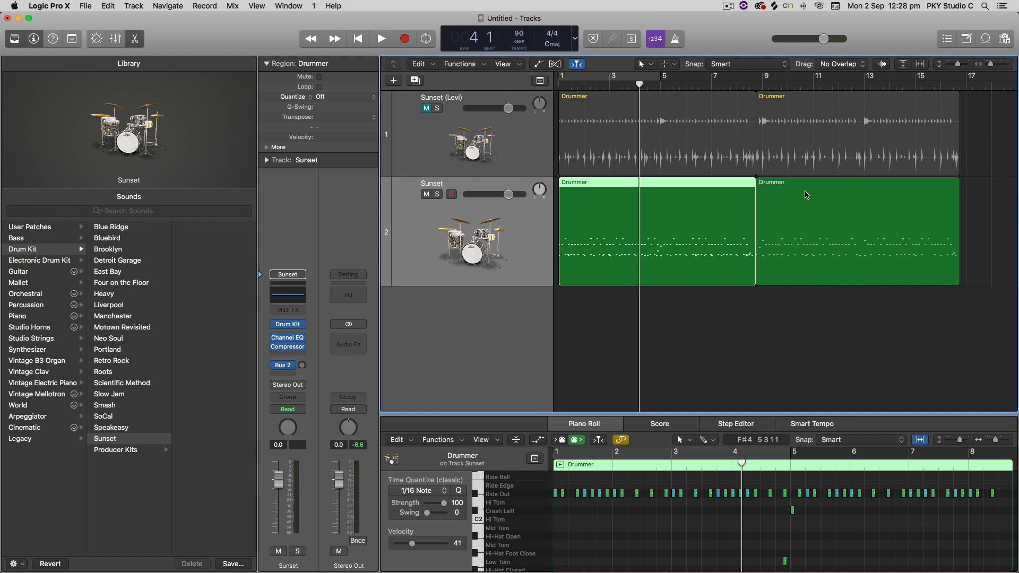
{"action": "left_click", "coordinate": [806, 195]}
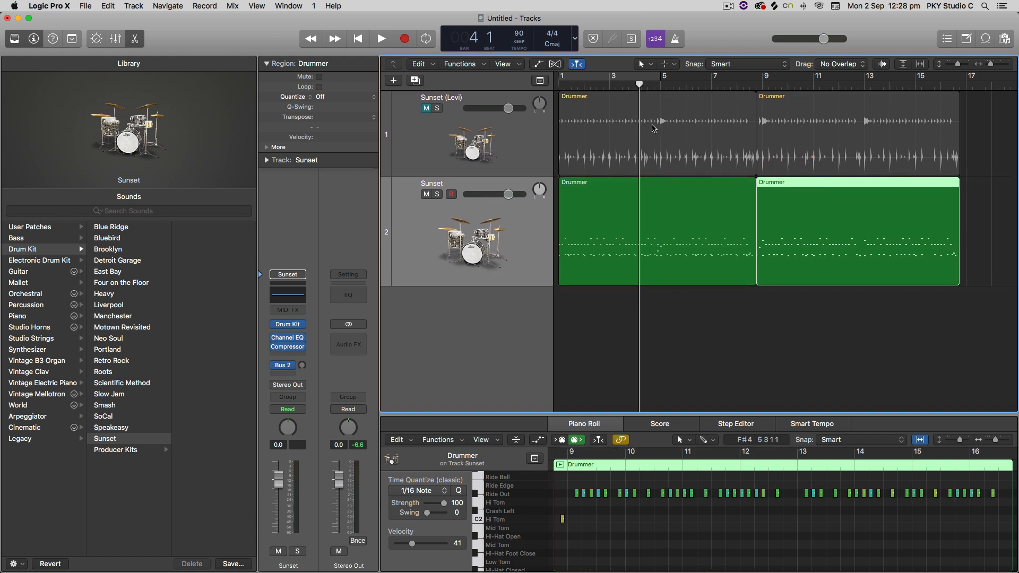
{"action": "left_click", "coordinate": [536, 234]}
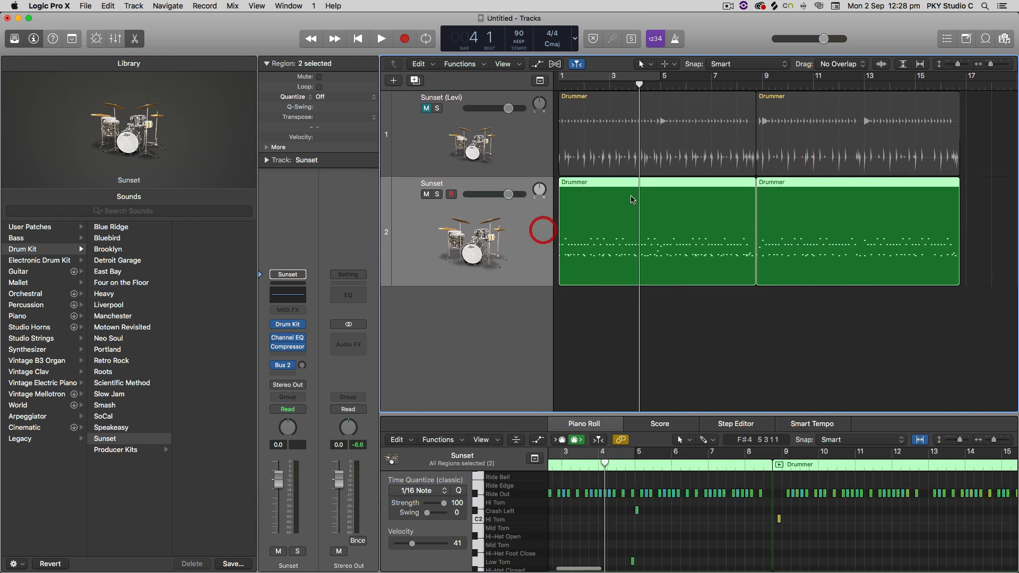
{"action": "left_click_drag", "start_coordinate": [753, 415], "coordinate": [753, 293]}
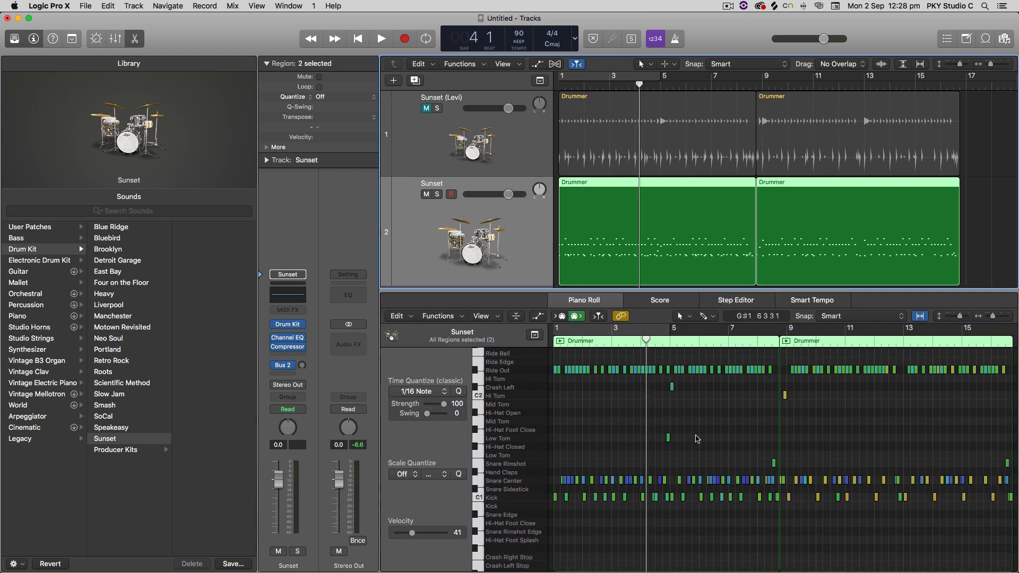
{"action": "left_click_drag", "start_coordinate": [762, 288], "coordinate": [763, 374]}
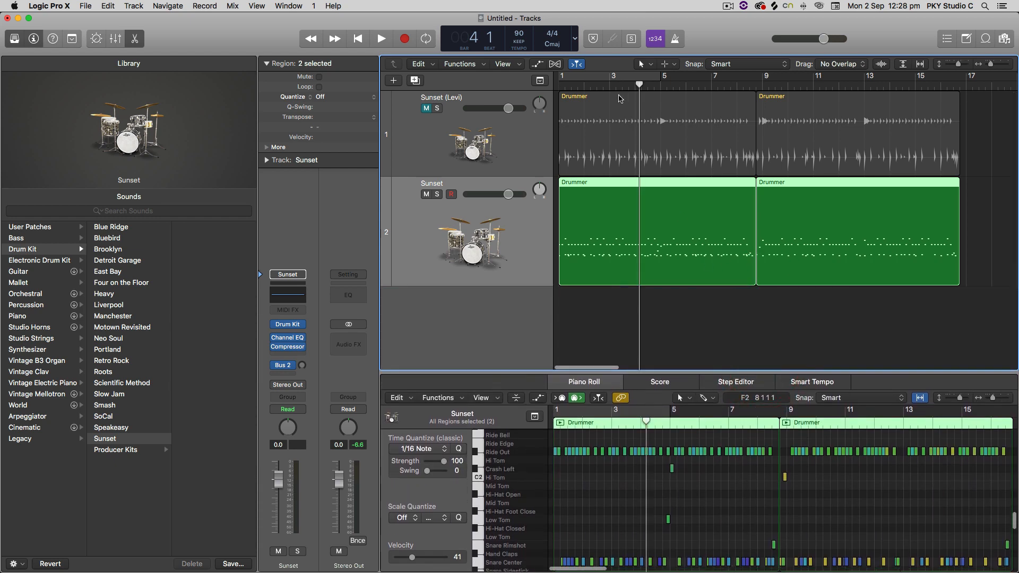